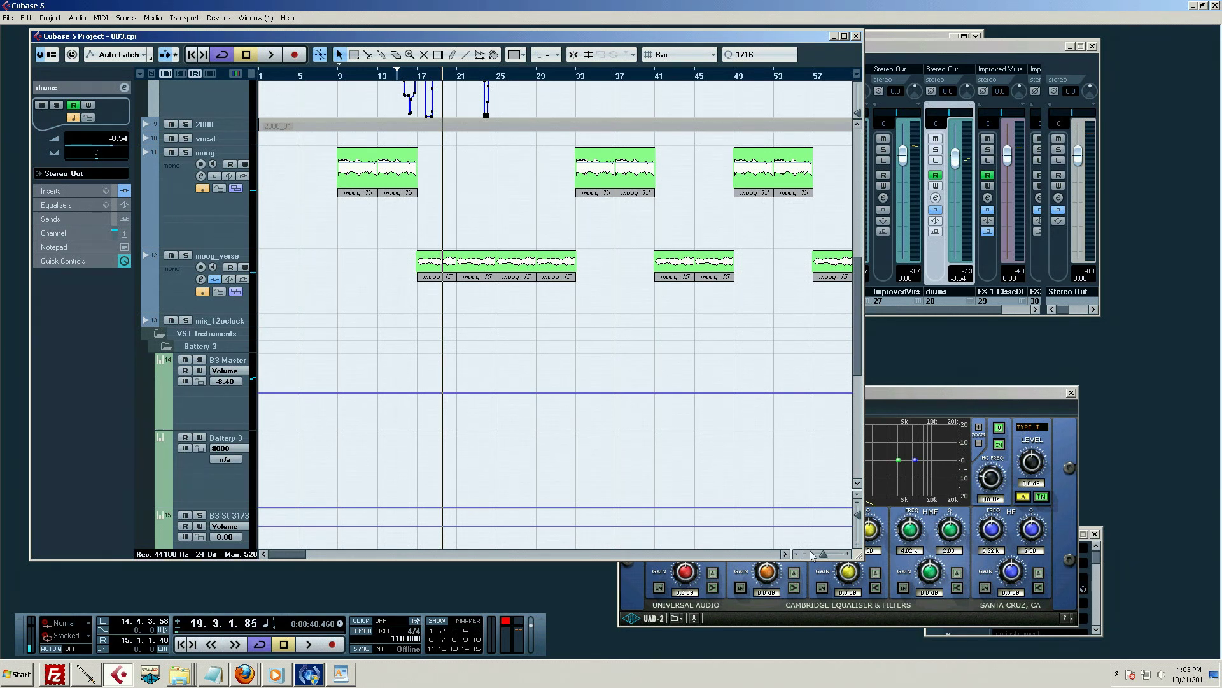
Step: Zoom the arrangement out to show the whole project, bars 1 to about 705, and move the Transport panel
drag(825, 557, 817, 552)
scroll(770, 247, up, 5)
drag(468, 78, 249, 66)
click(355, 75)
drag(355, 75, 358, 70)
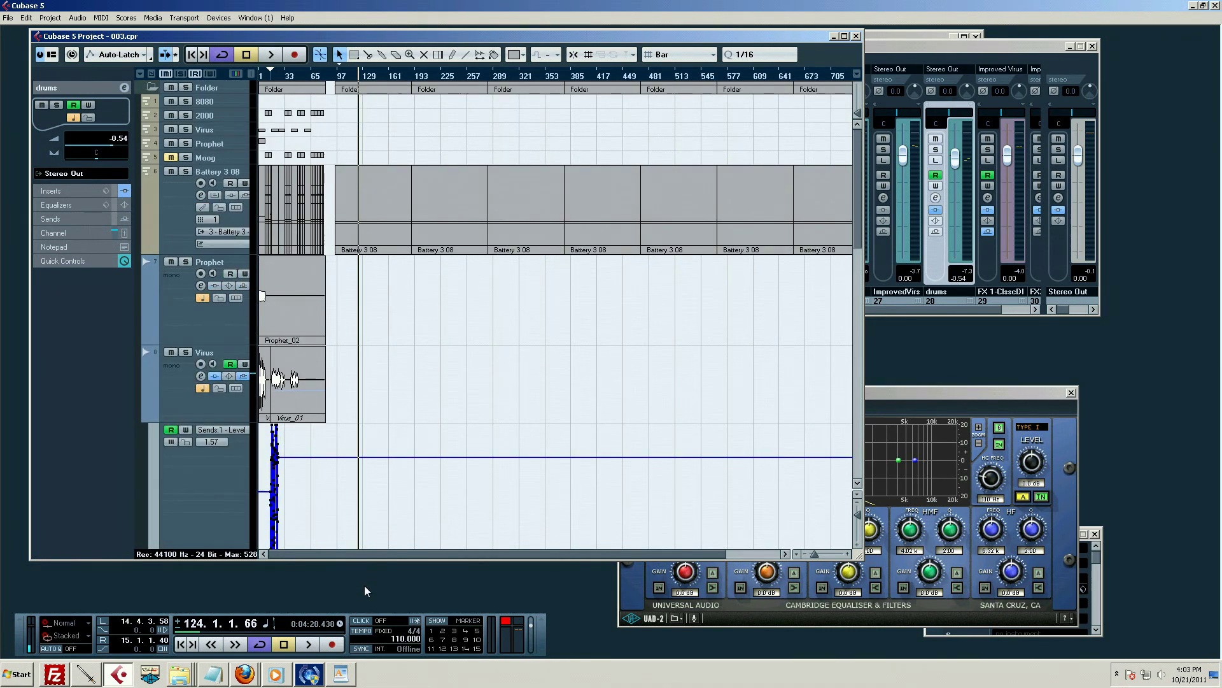
drag(543, 632, 558, 611)
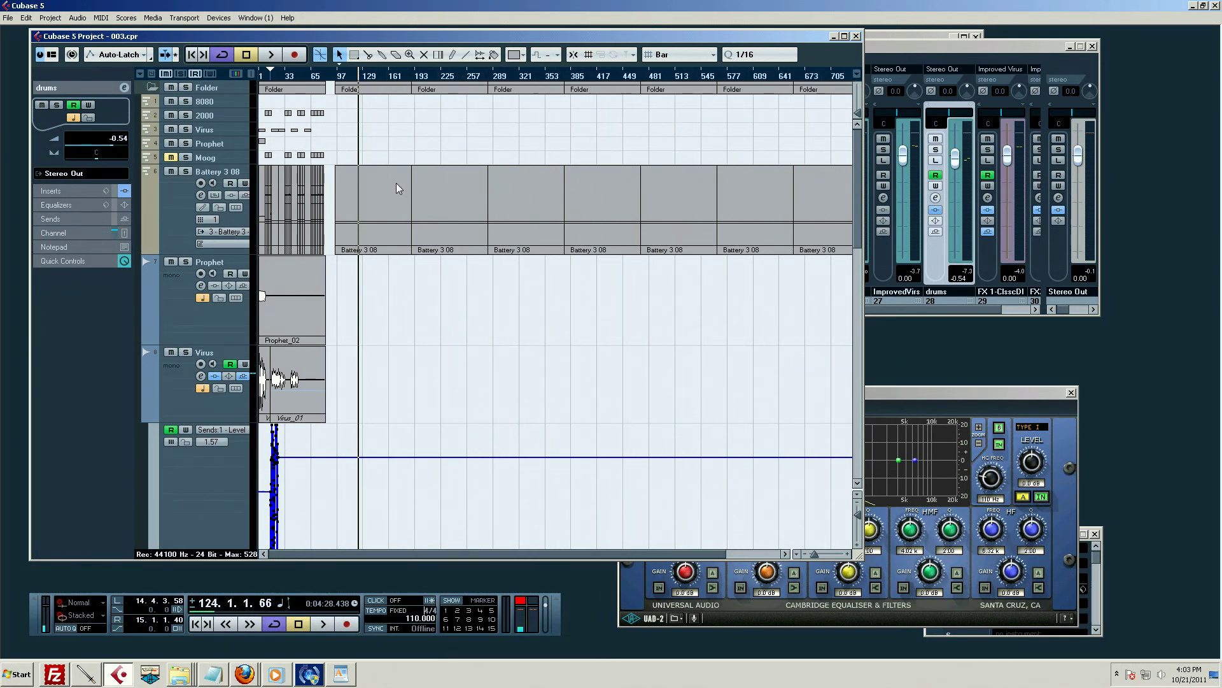
Step: Zoom with G/H, then drag the ruler to show bars 1 to about 257 with the cursor near bar 71
key(Home)
key(h)
key(h)
key(h)
key(h)
key(g)
key(g)
key(g)
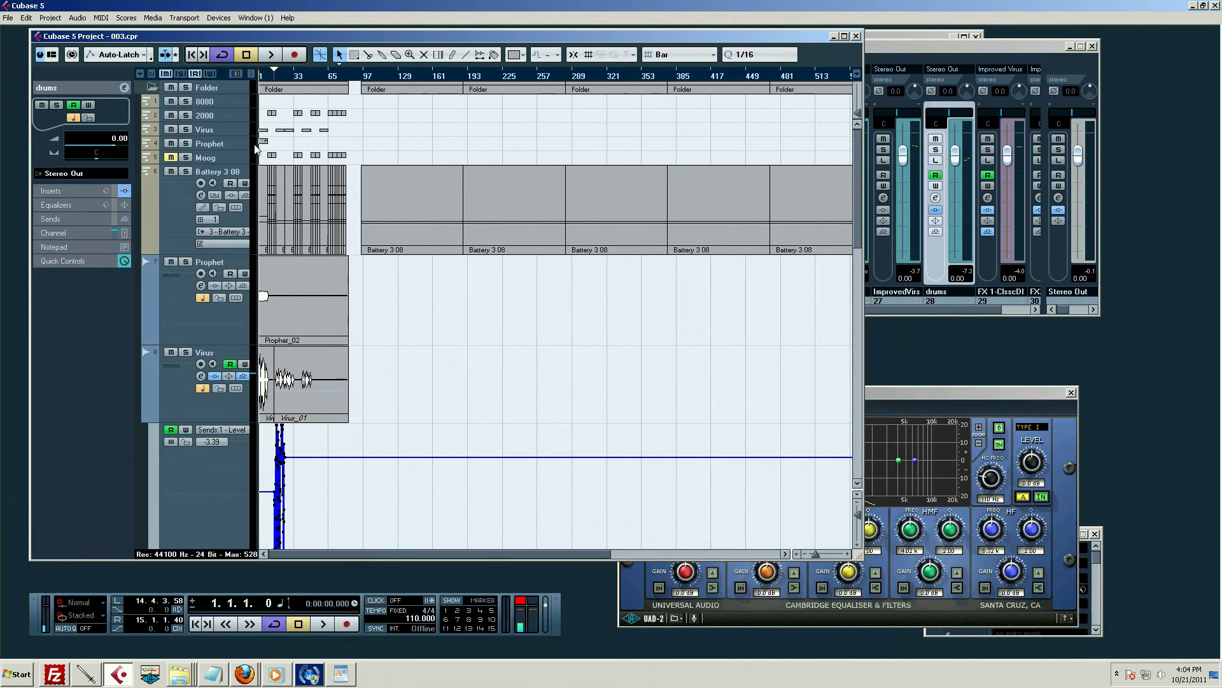
key(h)
key(h)
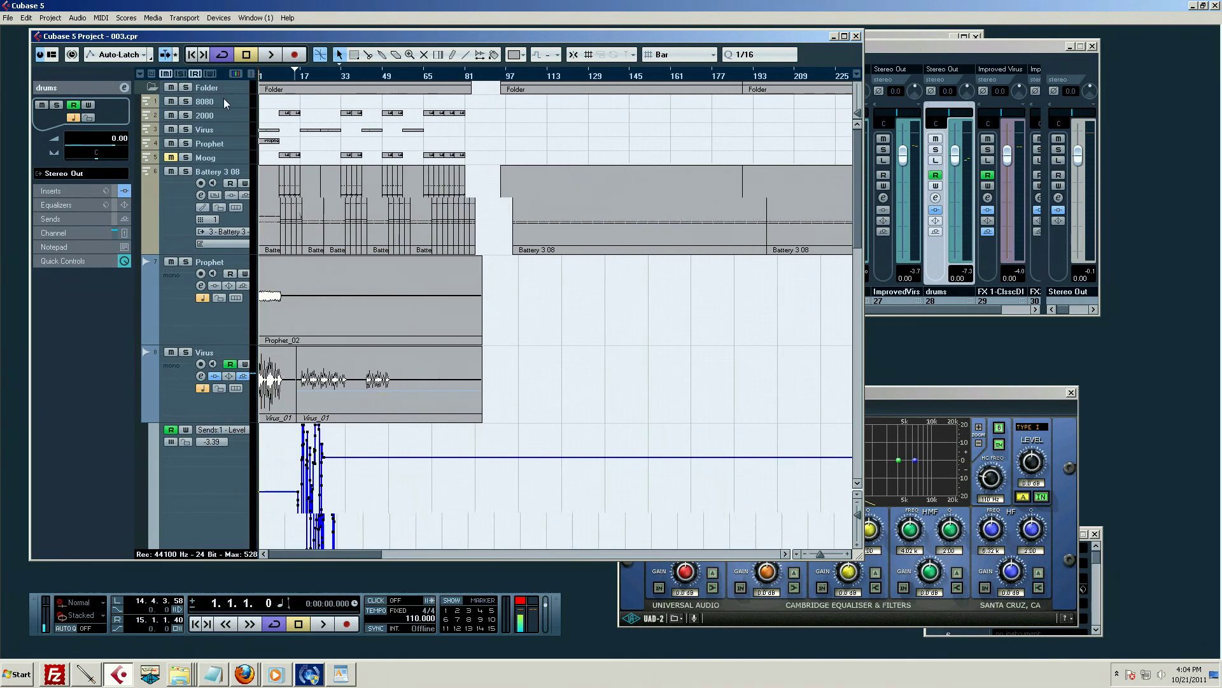
key(h)
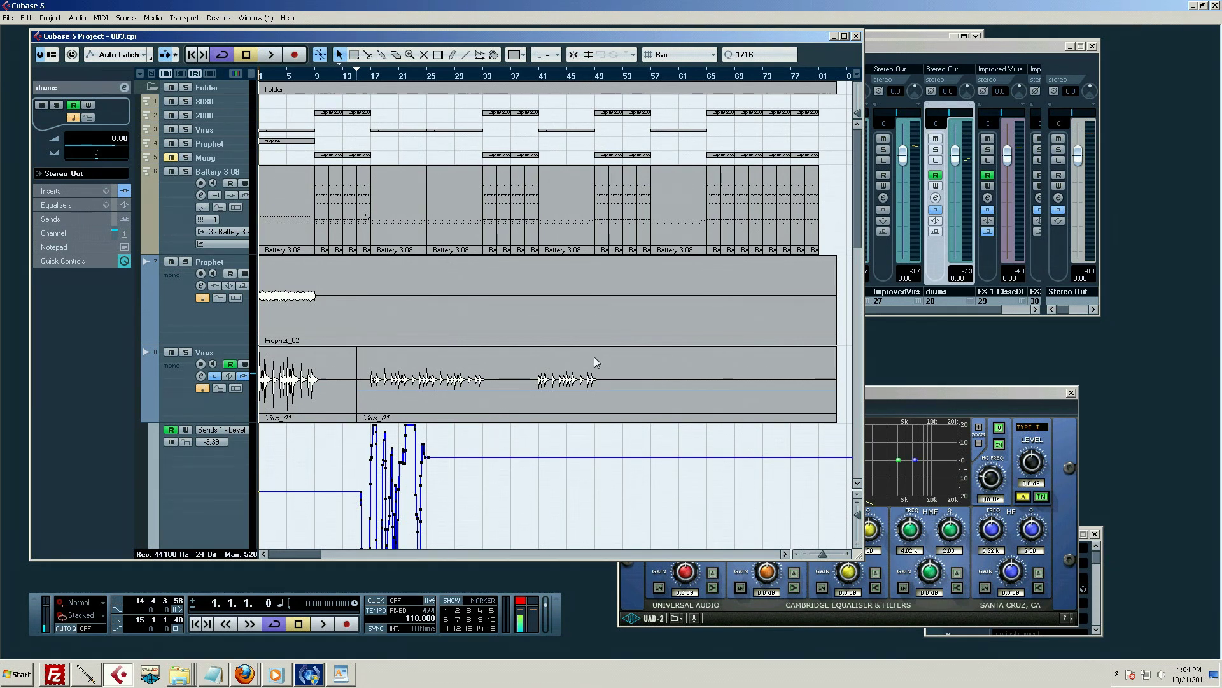
drag(566, 76, 427, 77)
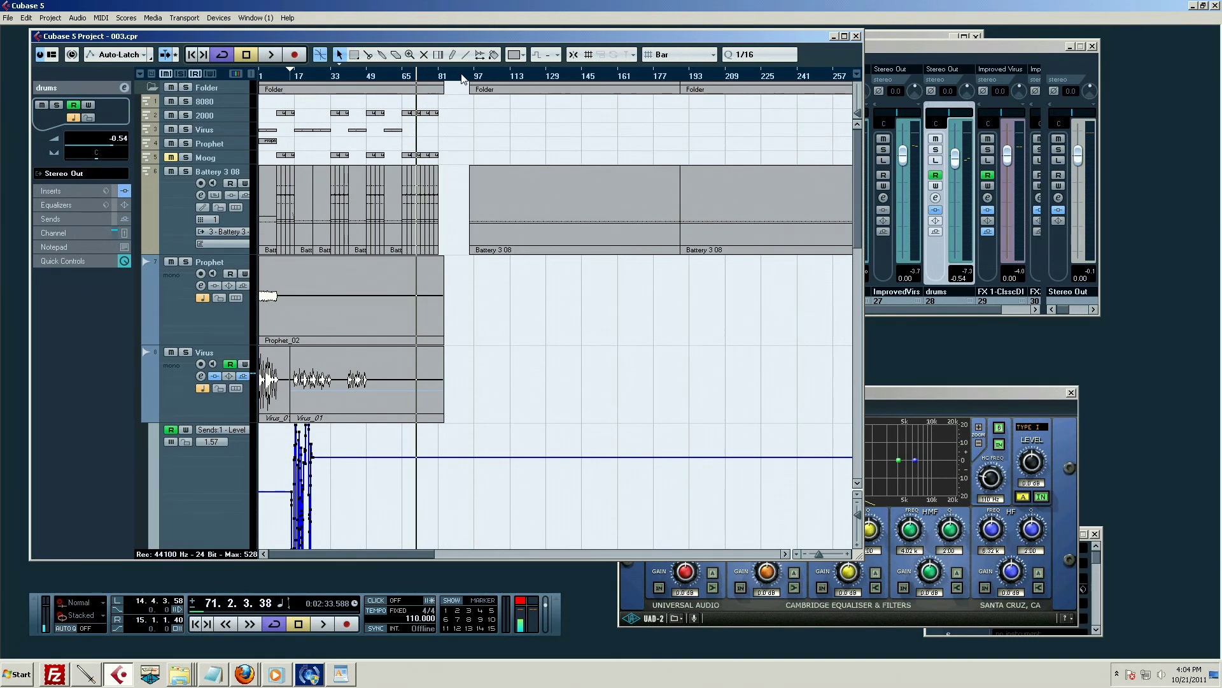
scroll(540, 333, down, 3)
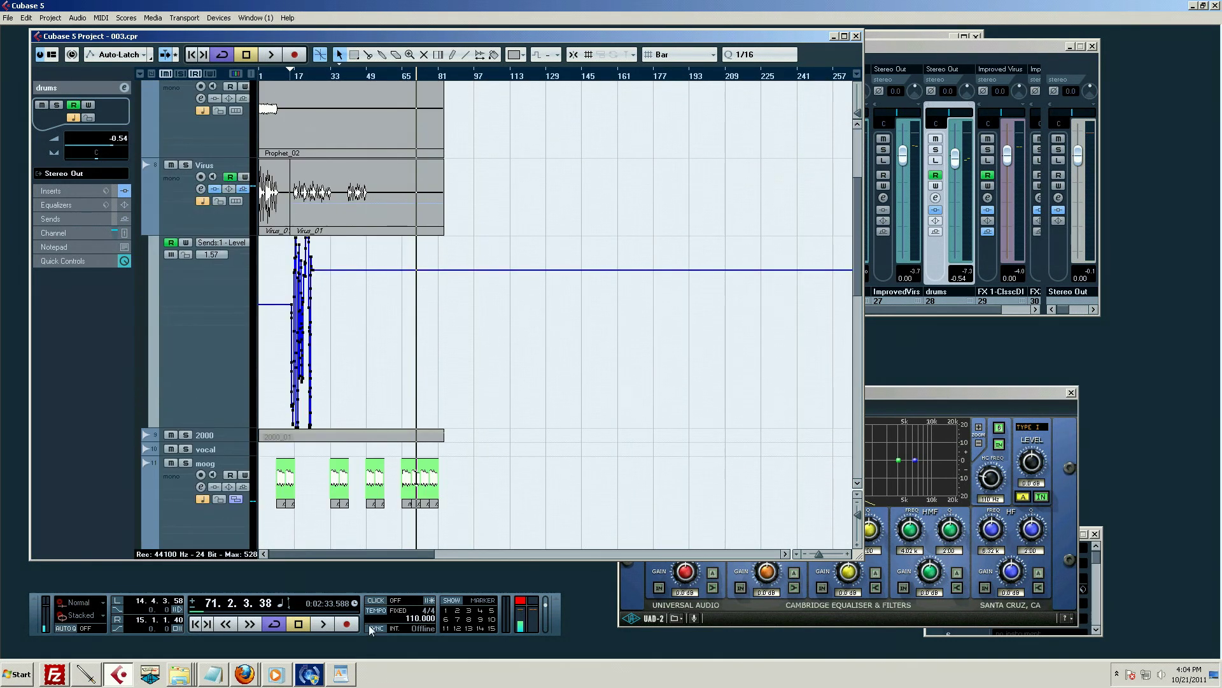
scroll(464, 194, up, 3)
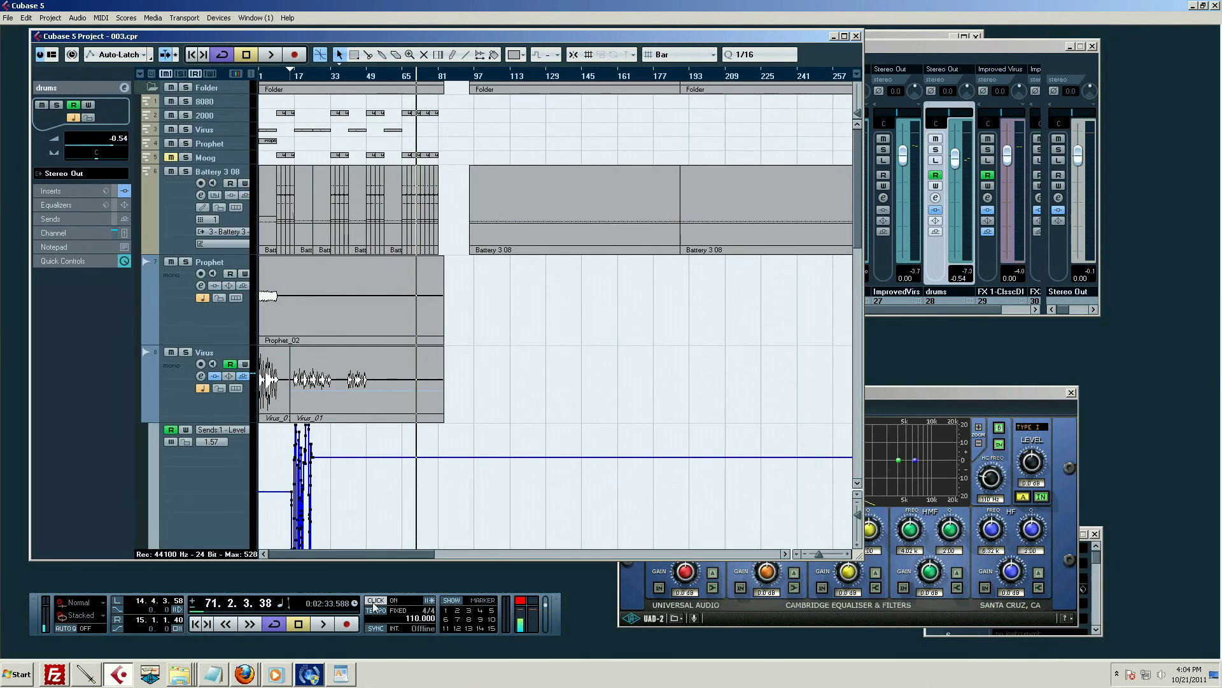
Step: Turn on the click, mute the Folder track, and play from bar 95, stopping at bar 99
key(c)
click(477, 76)
key(g)
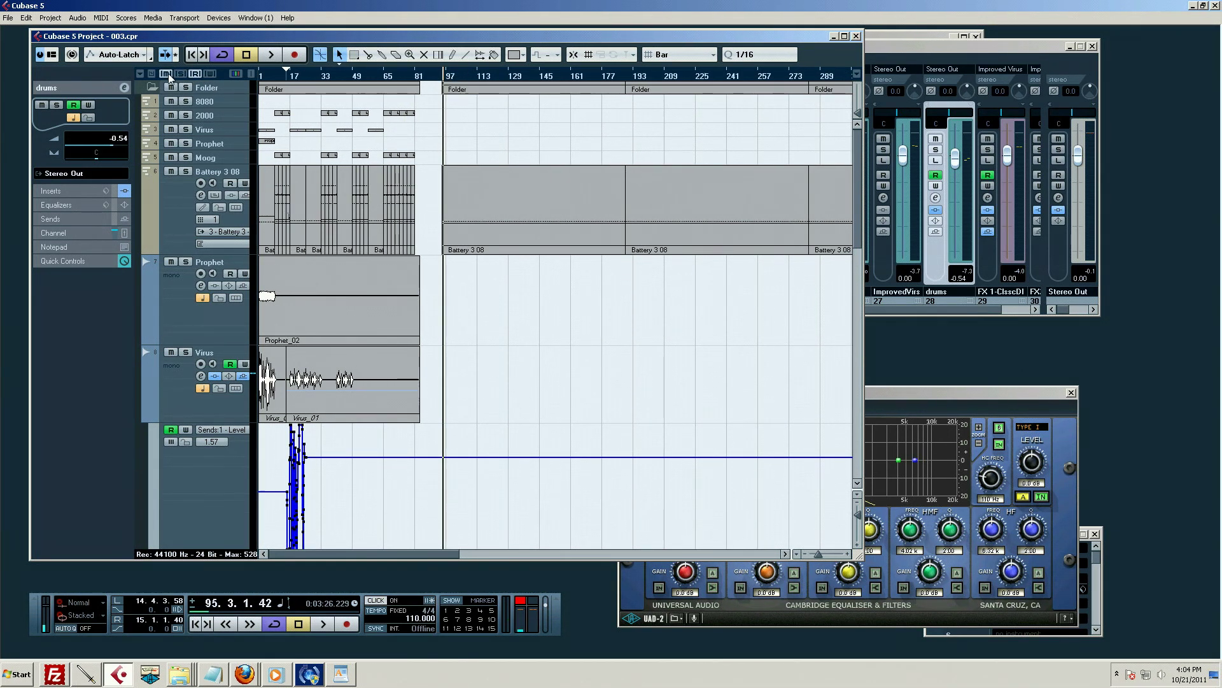
click(172, 87)
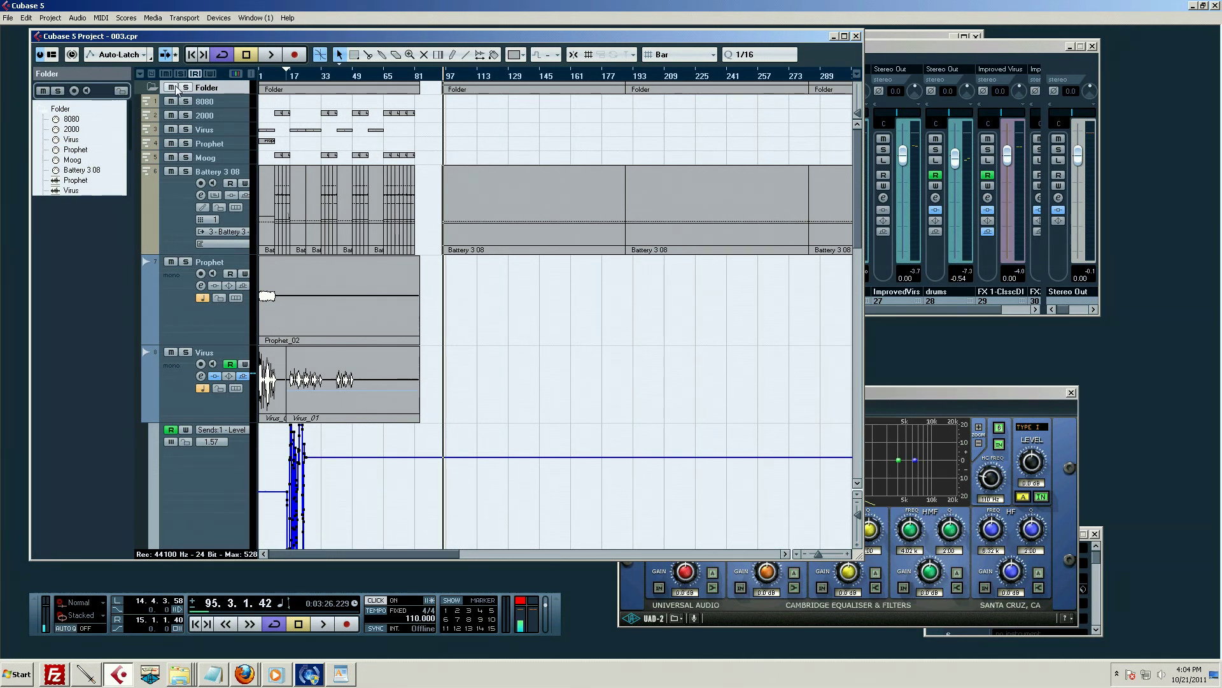
key(space)
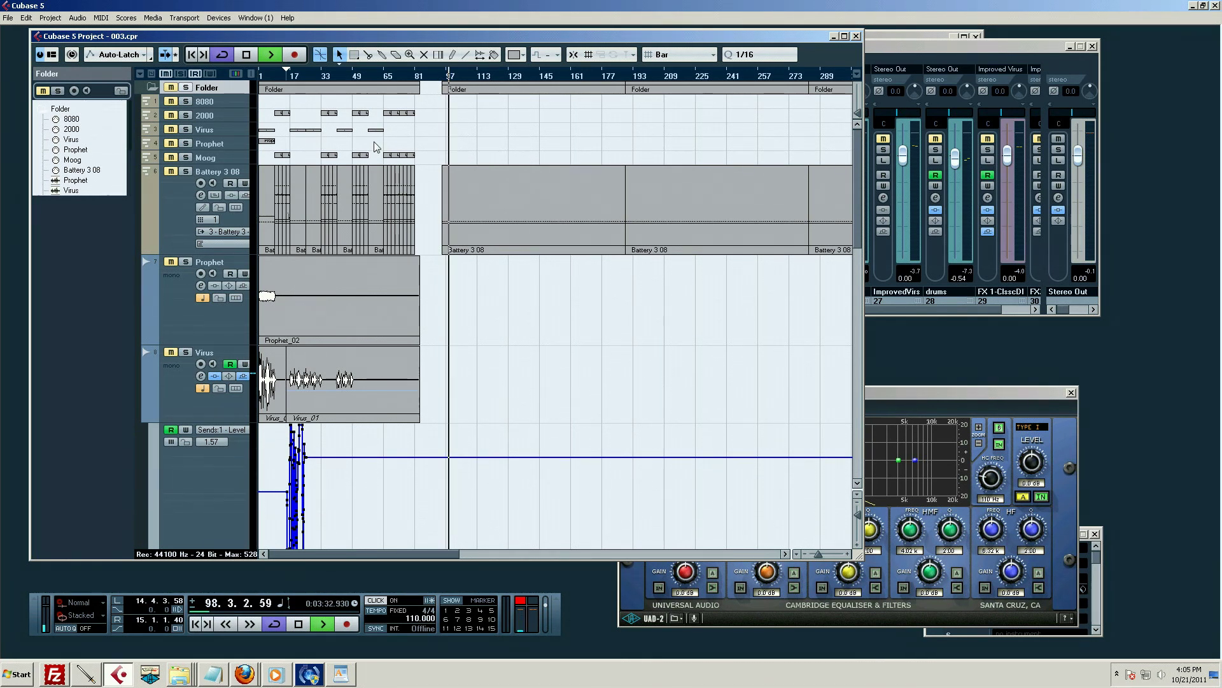
key(space)
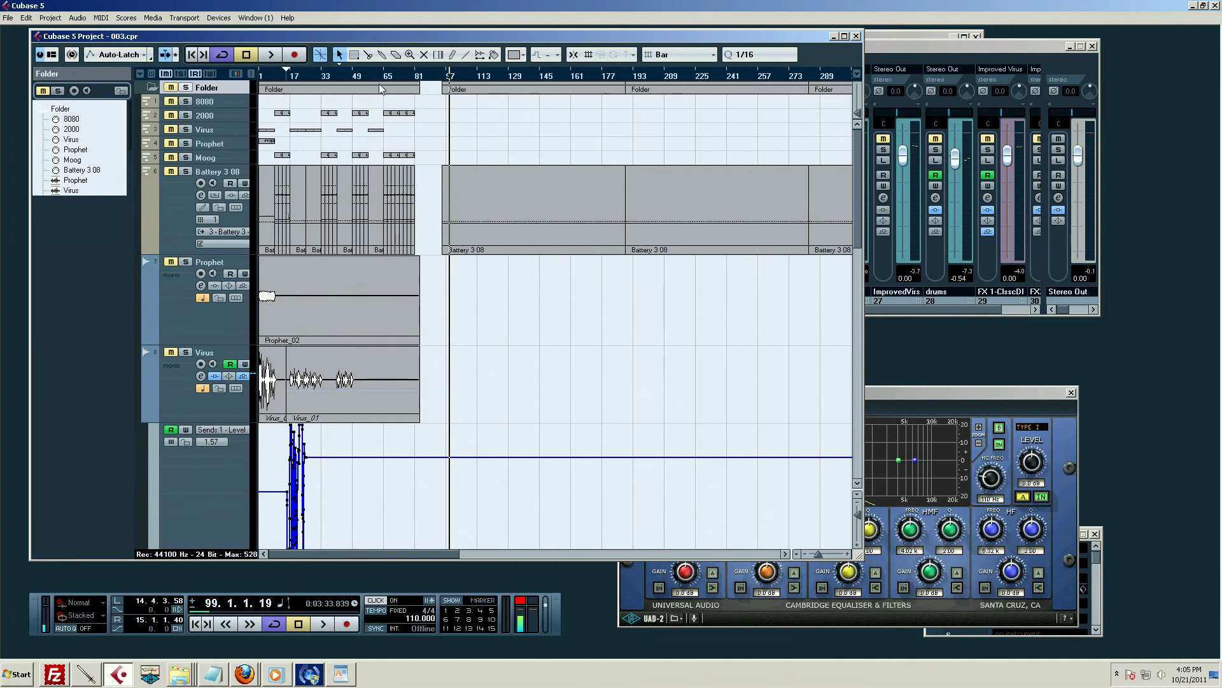
Step: Open Metronome Setup from the Transport menu
click(216, 19)
mouse_move(184, 17)
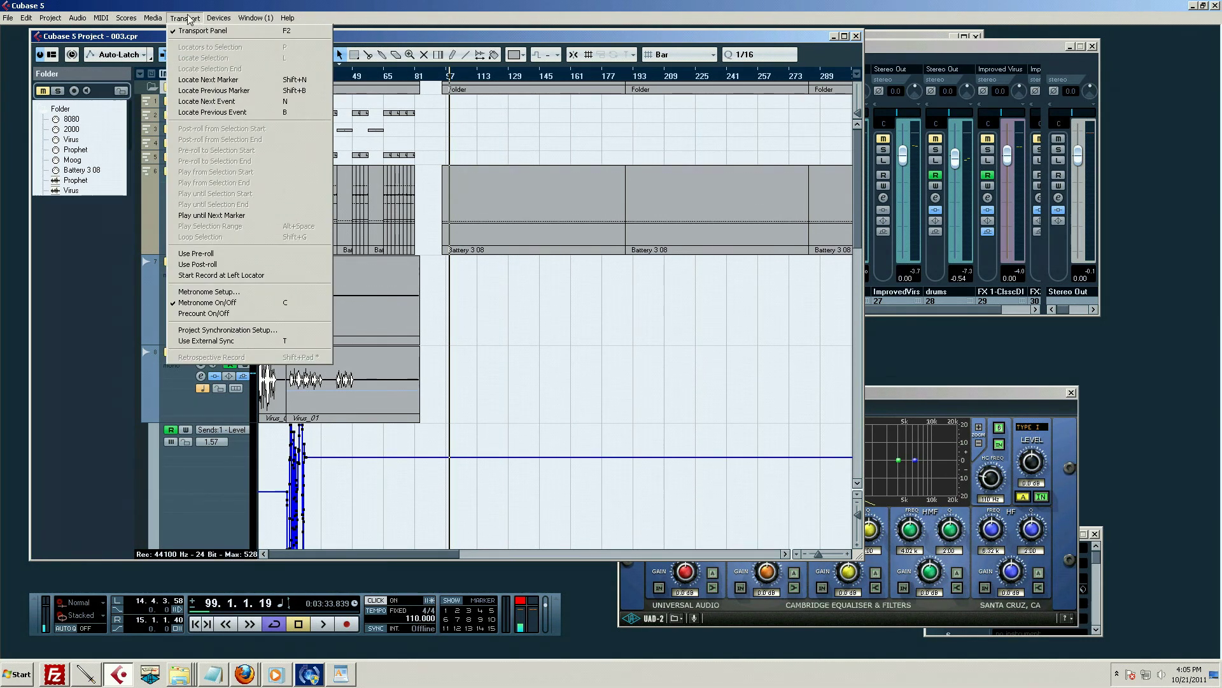
click(213, 294)
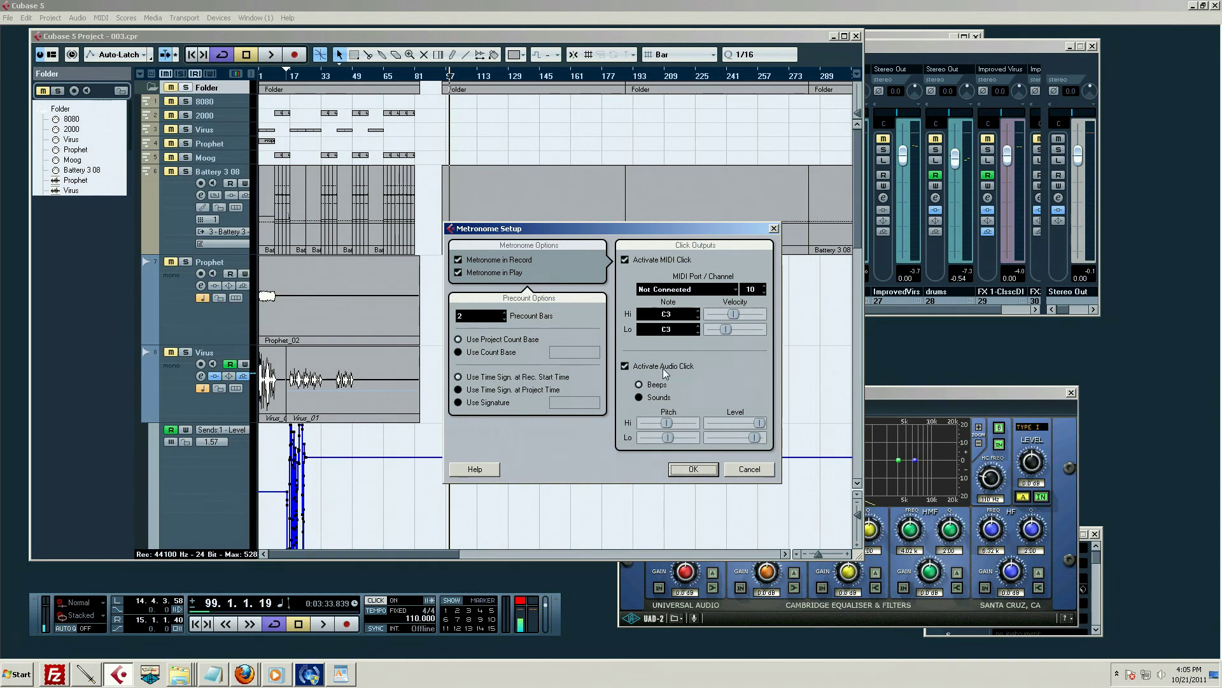
Step: Leave the MIDI click port Not Connected and lower the audio click's Hi pitch slightly
click(700, 292)
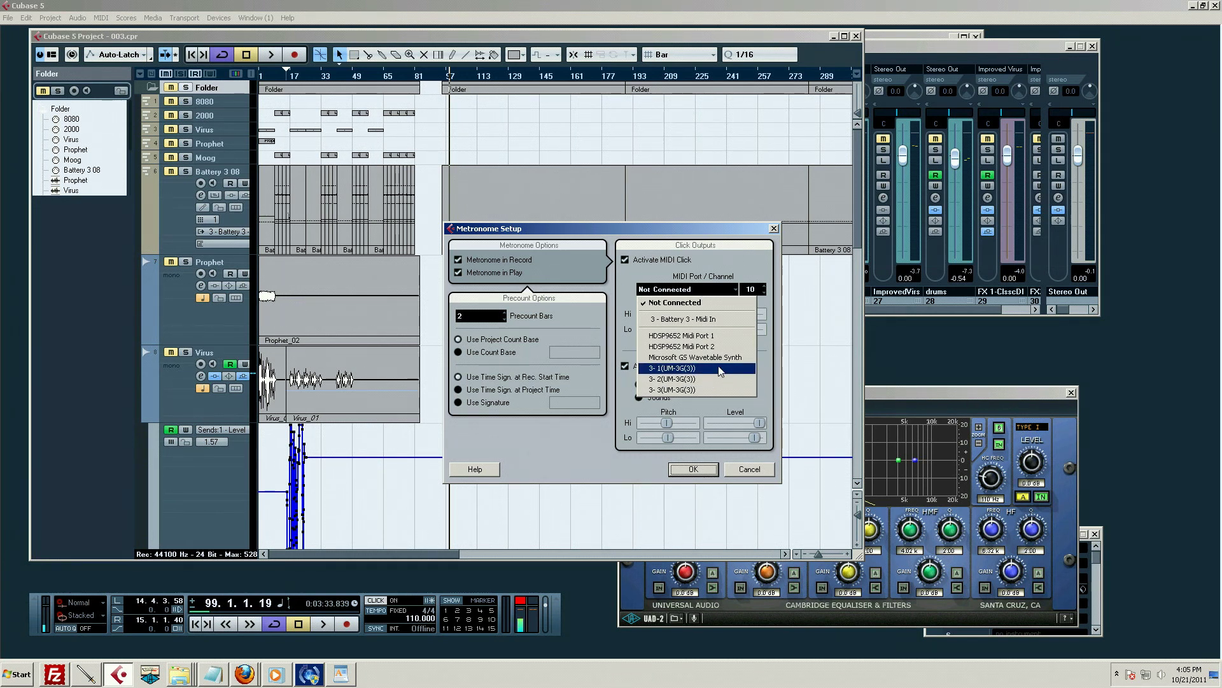
click(748, 262)
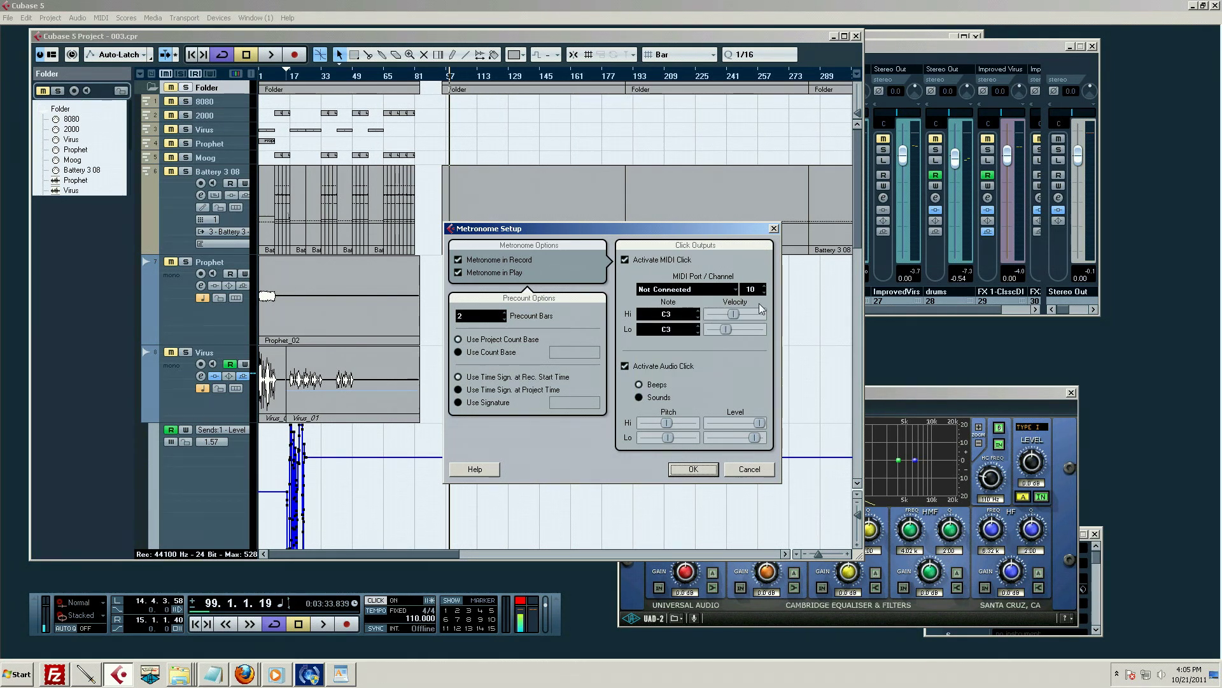
click(711, 291)
click(714, 279)
click(1038, 396)
drag(668, 426, 643, 425)
Step: Apply the metronome settings and play with click from bar 99 to bar 102
click(694, 470)
key(space)
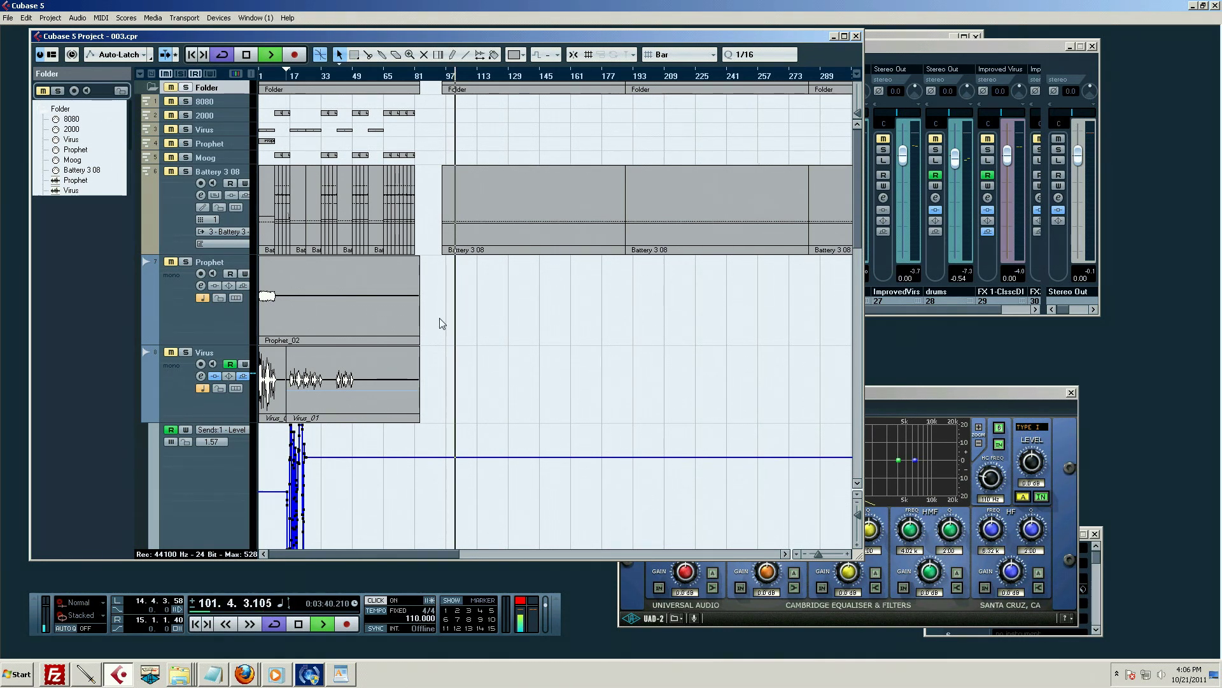
key(space)
Step: Open the Device Setup's MIDI Port Setup page and close it again
click(219, 18)
click(240, 216)
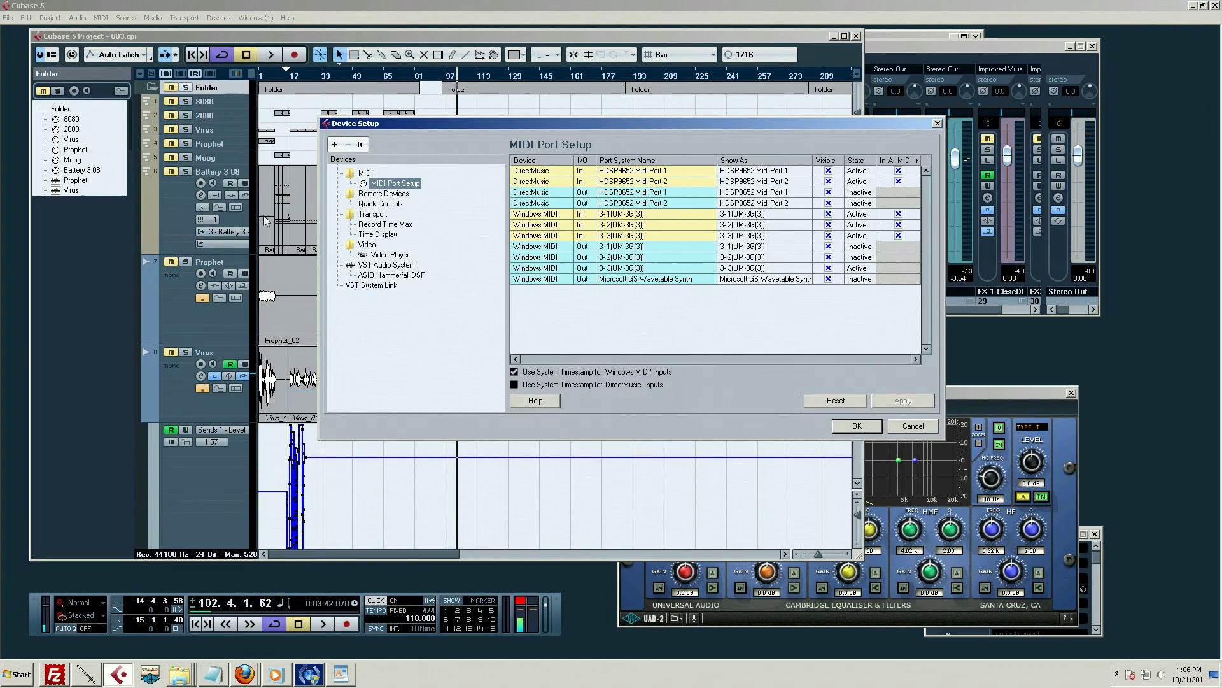
click(857, 425)
Step: Reopen Metronome Setup and raise the audio click's Hi pitch back up
click(219, 18)
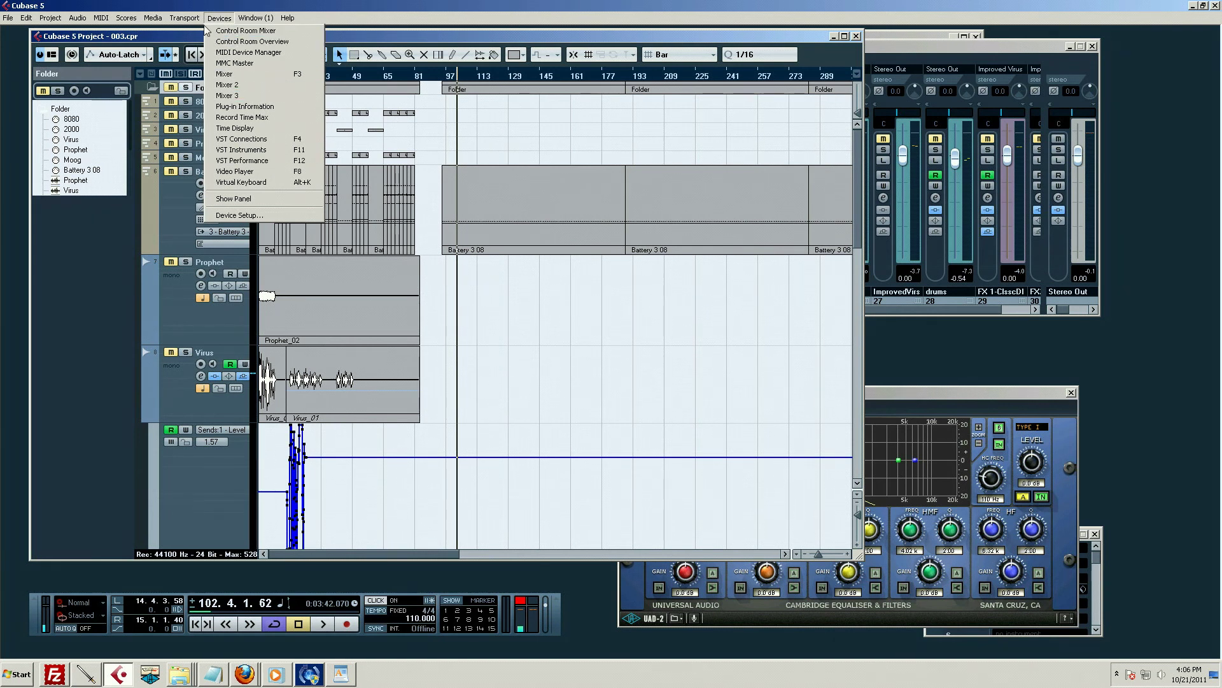
mouse_move(190, 18)
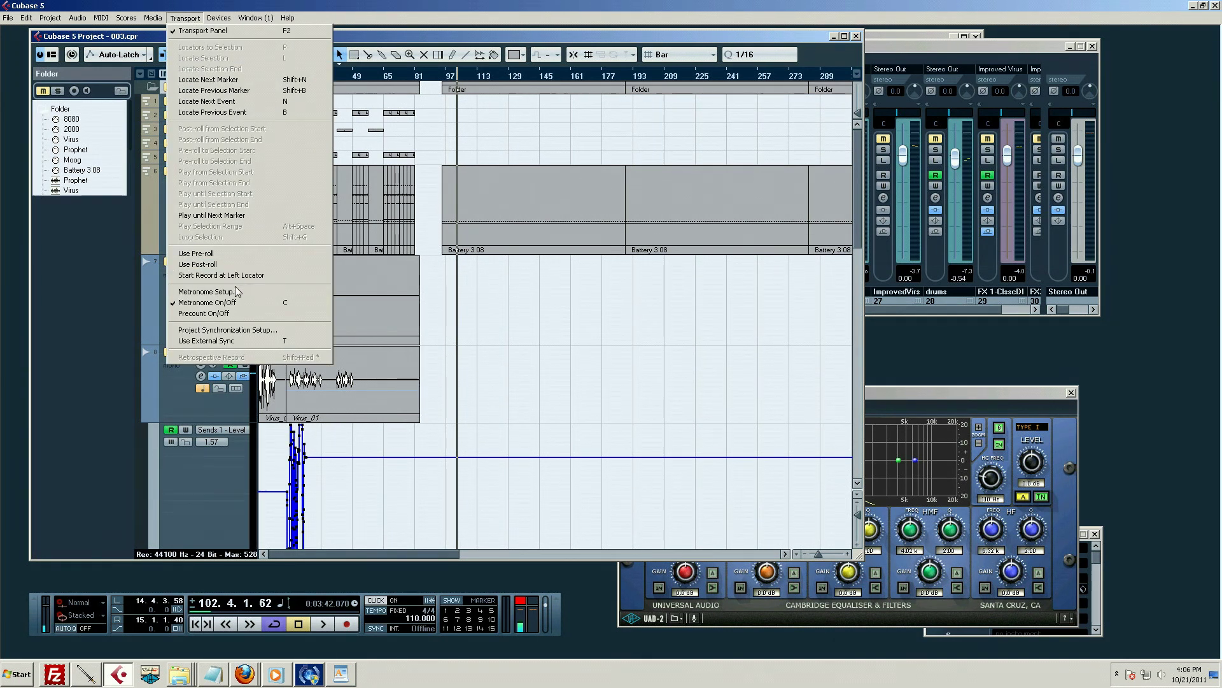
click(210, 292)
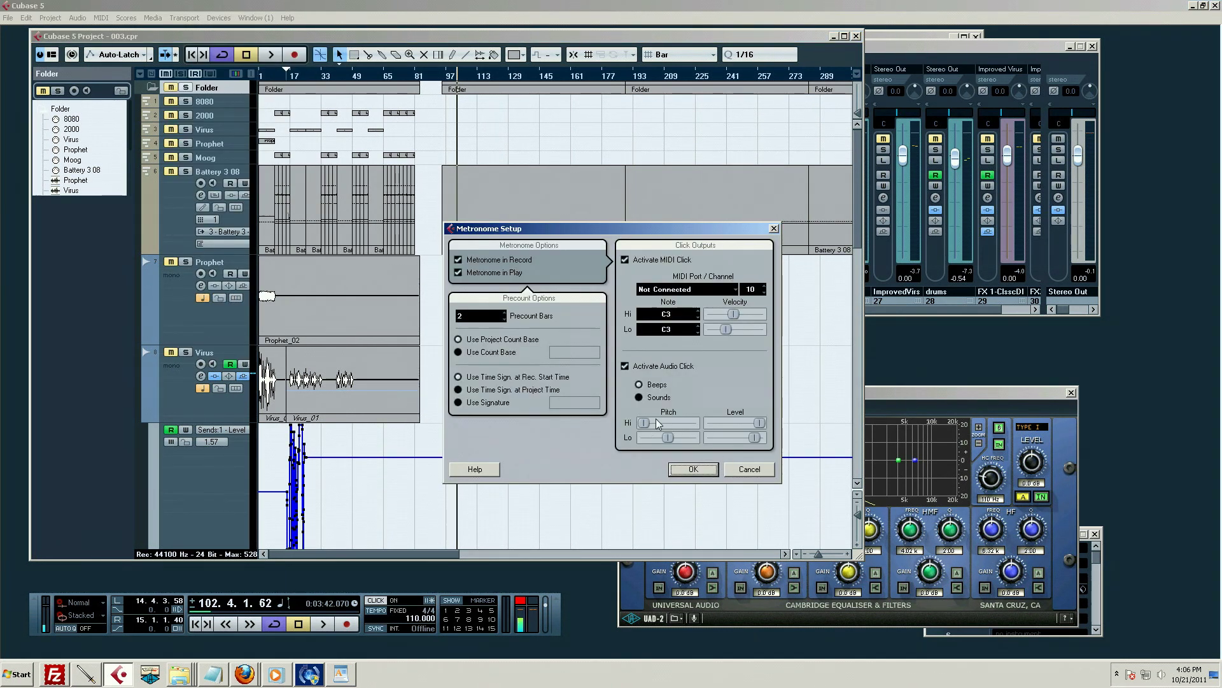
drag(644, 422, 673, 437)
Step: Apply the metronome changes, play with the adjusted click, and reveal the Mixer's Stereo Out channel
click(706, 469)
key(space)
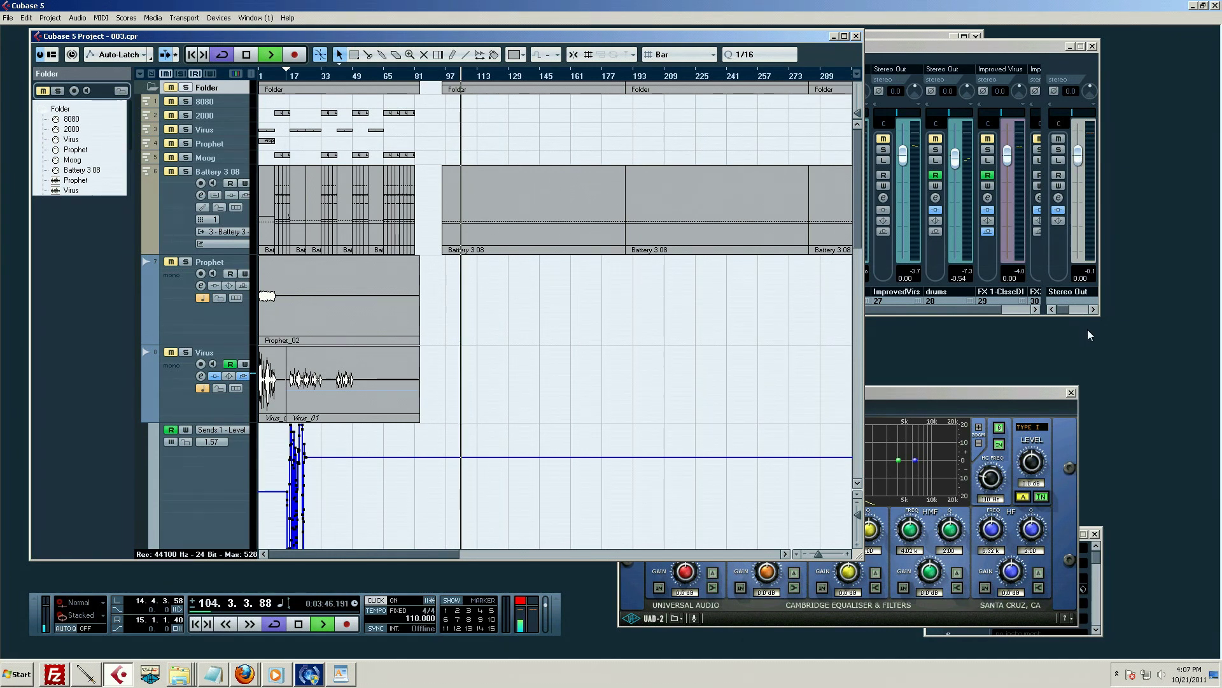
click(1093, 309)
click(1092, 309)
click(1083, 309)
key(space)
Step: Open the Control Room mixer from Devices, resume playback, and close the Control Room
click(220, 18)
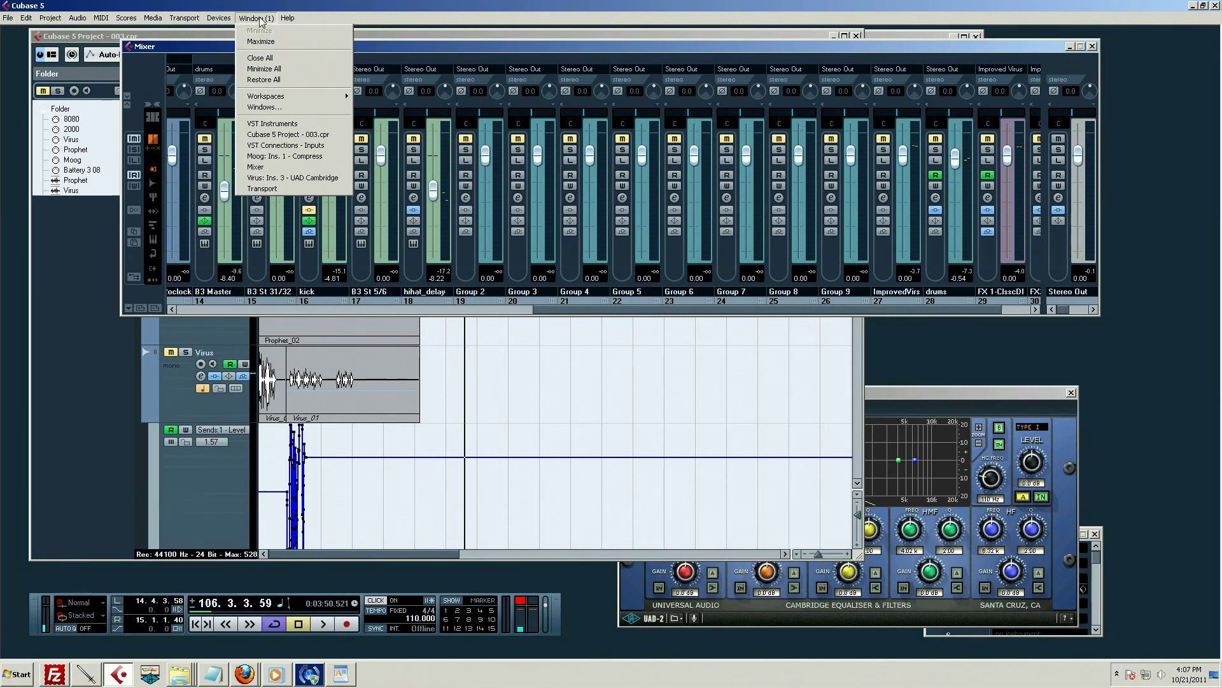
click(231, 32)
key(space)
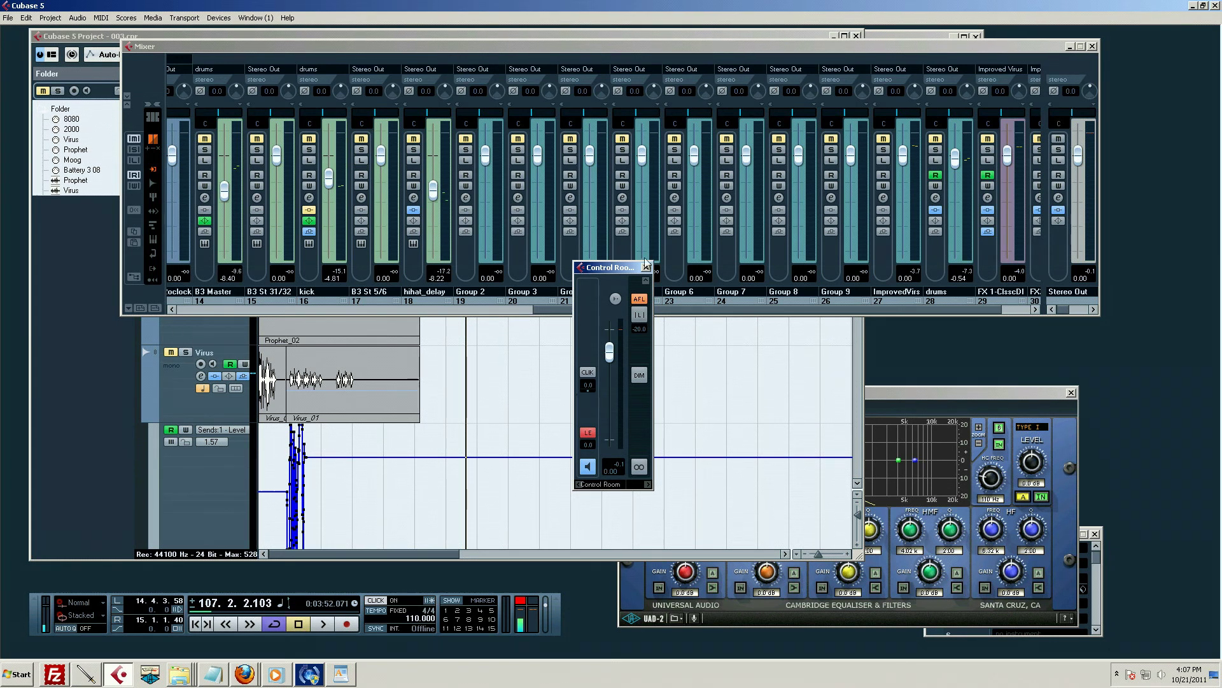
click(645, 267)
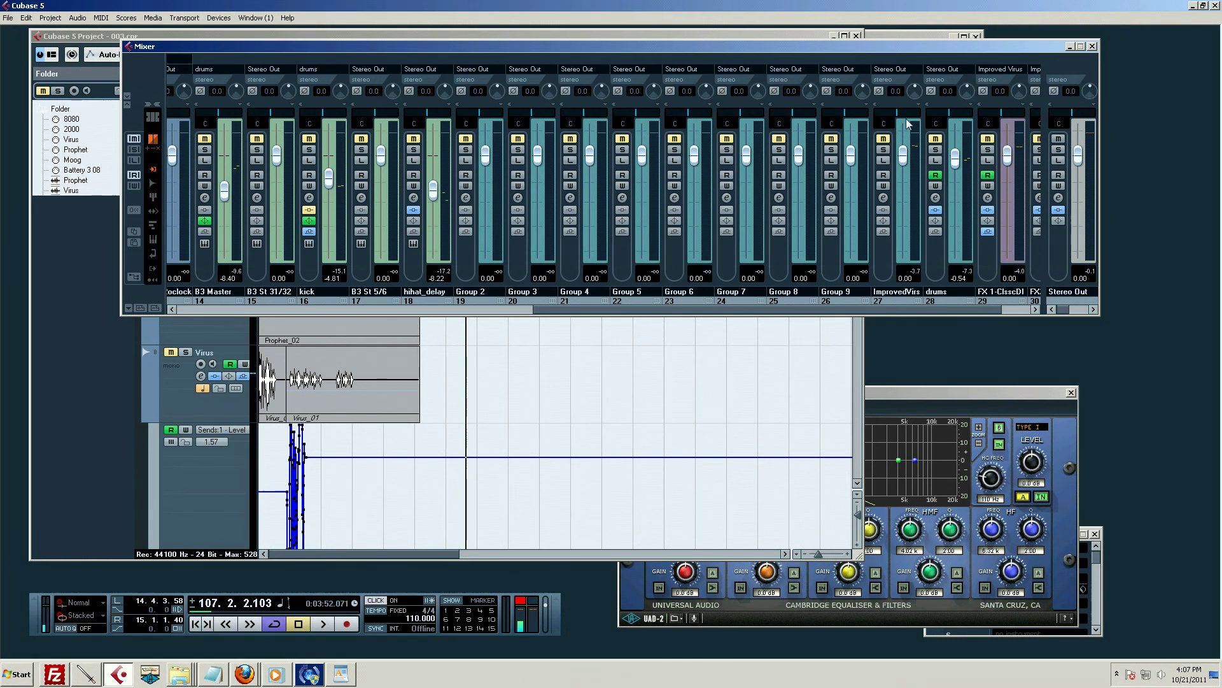
Step: Close the Mixer, scroll the tracks to the top, and set the project position to bar 23
click(1093, 46)
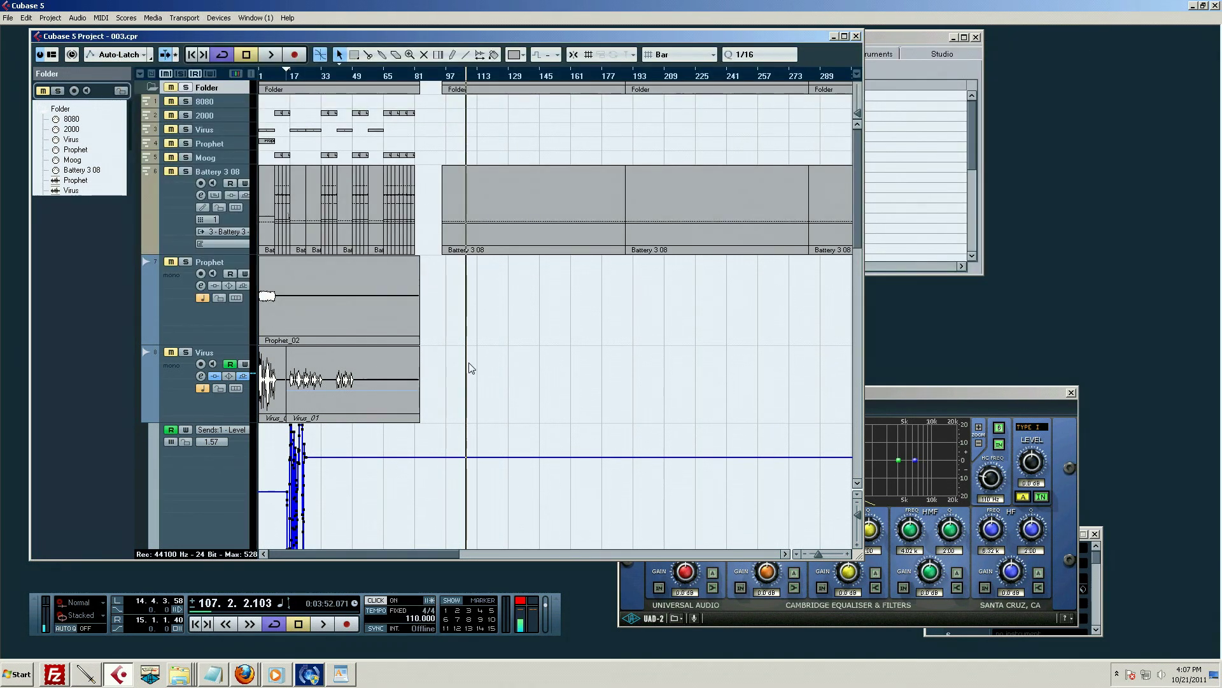
scroll(470, 369, down, 3)
scroll(470, 369, up, 3)
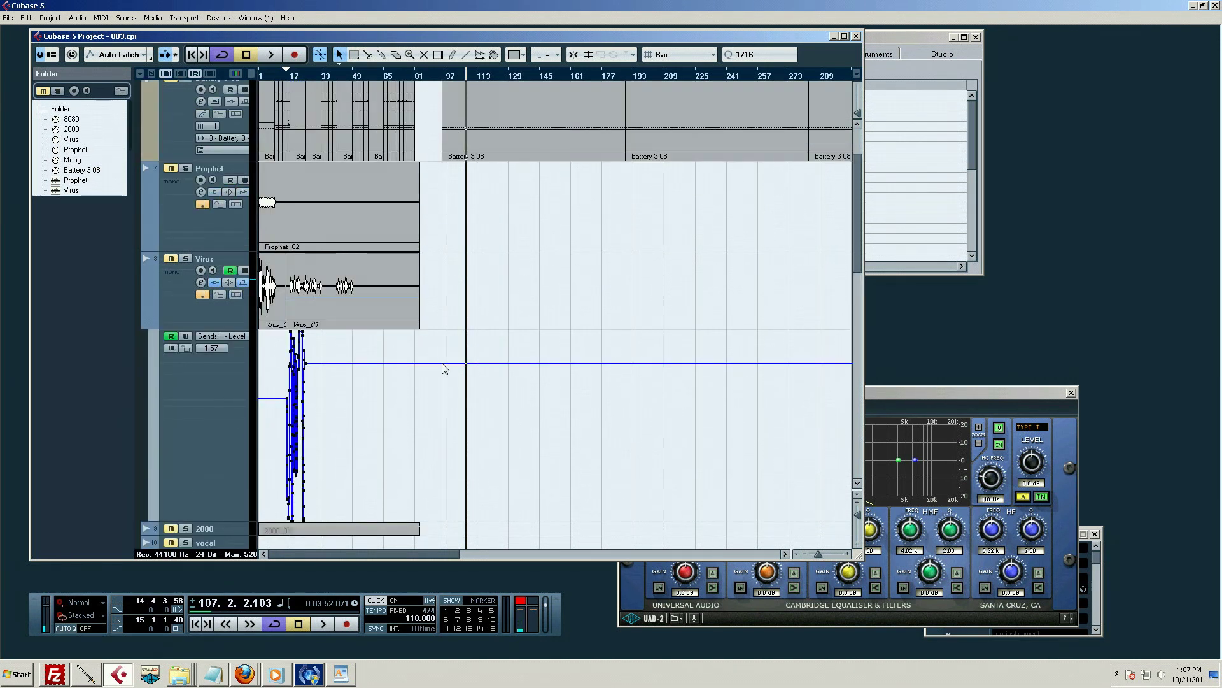
scroll(447, 357, up, 3)
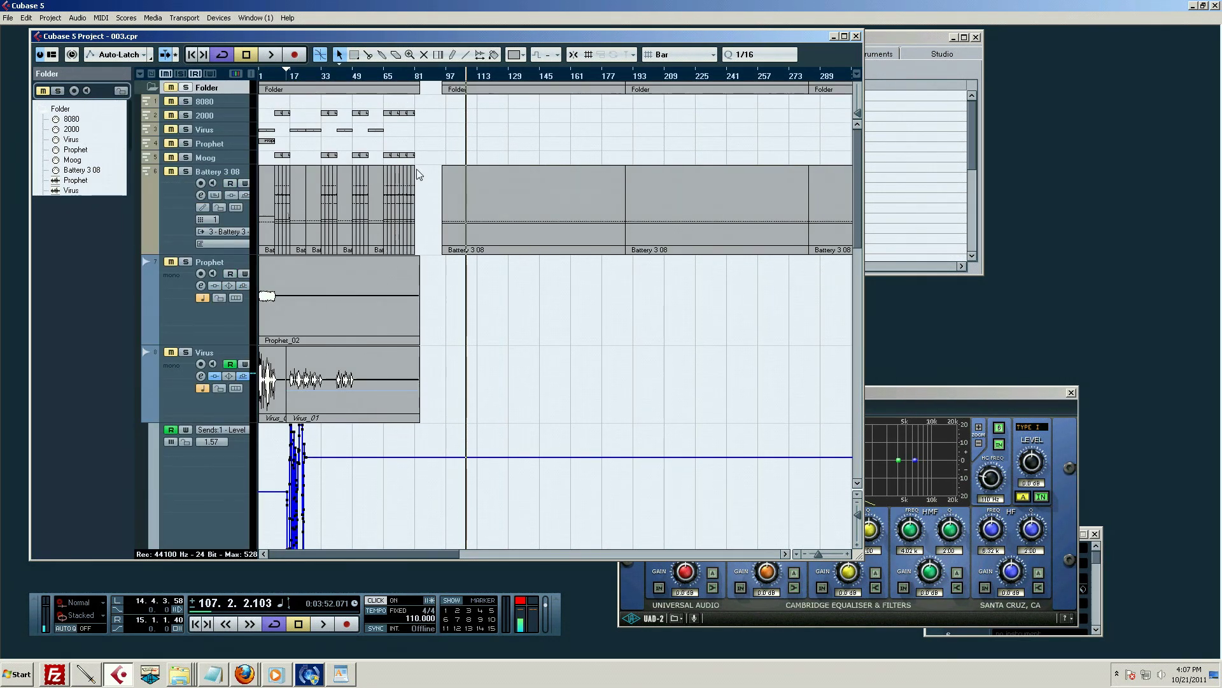
drag(350, 77, 304, 97)
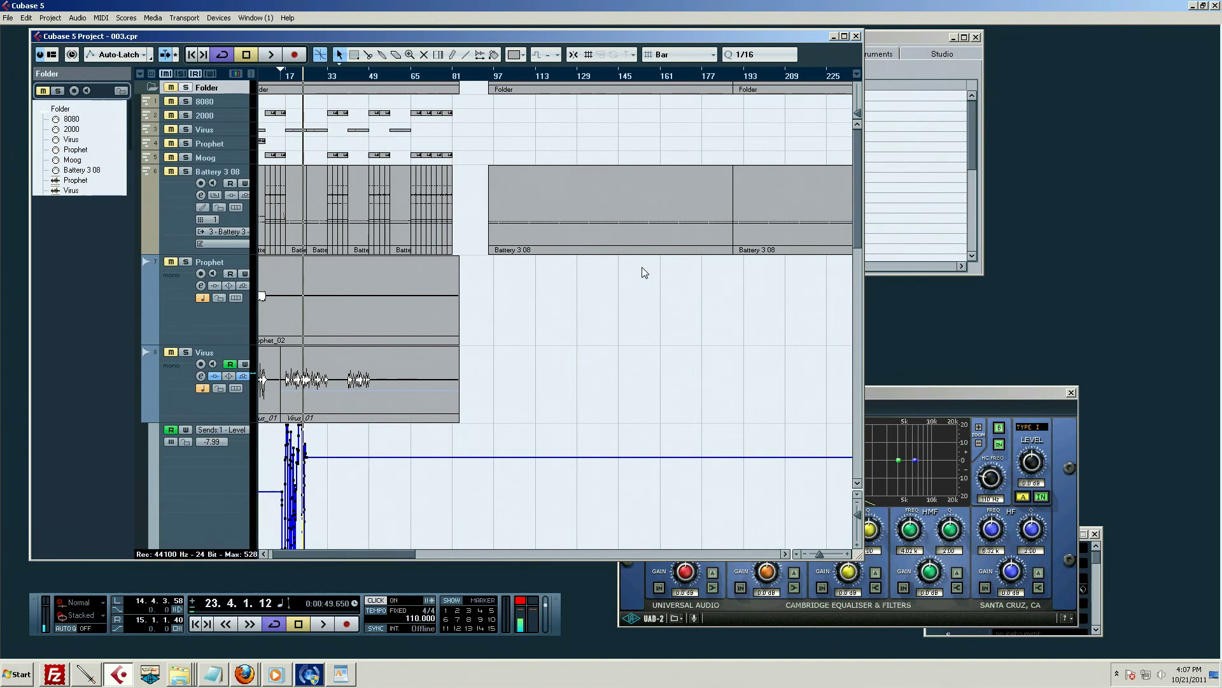
Step: Open the Mixer, set the position to bar 33, and start playback
key(F3)
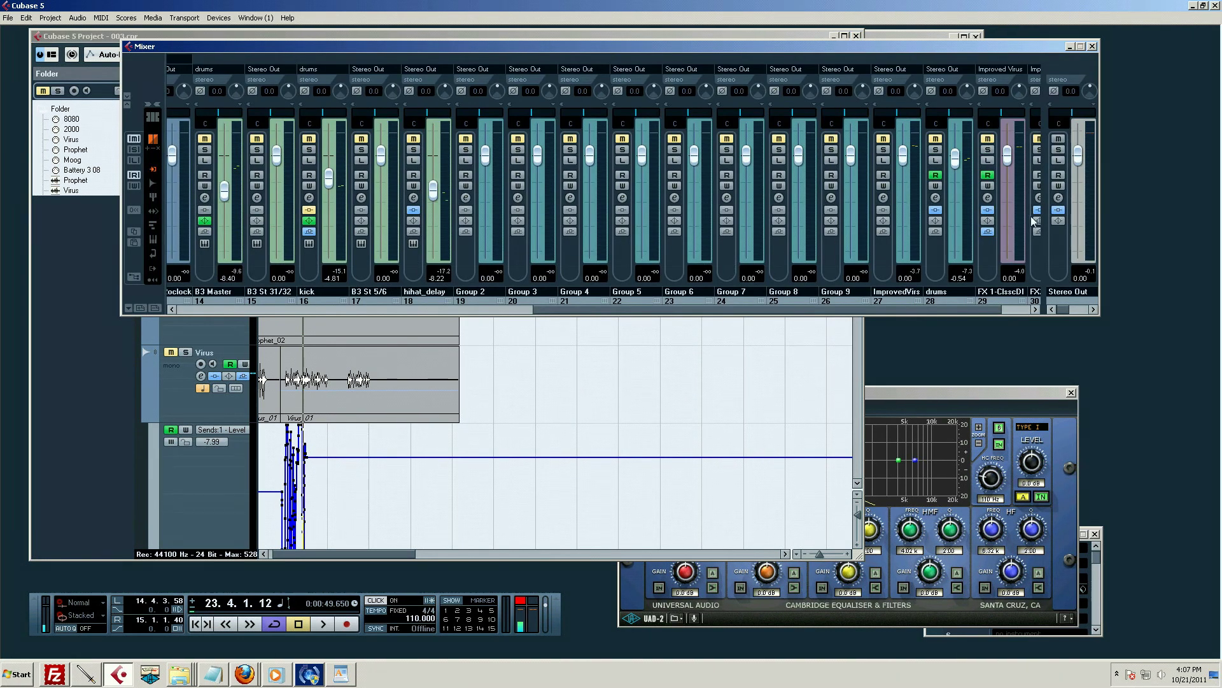
click(161, 418)
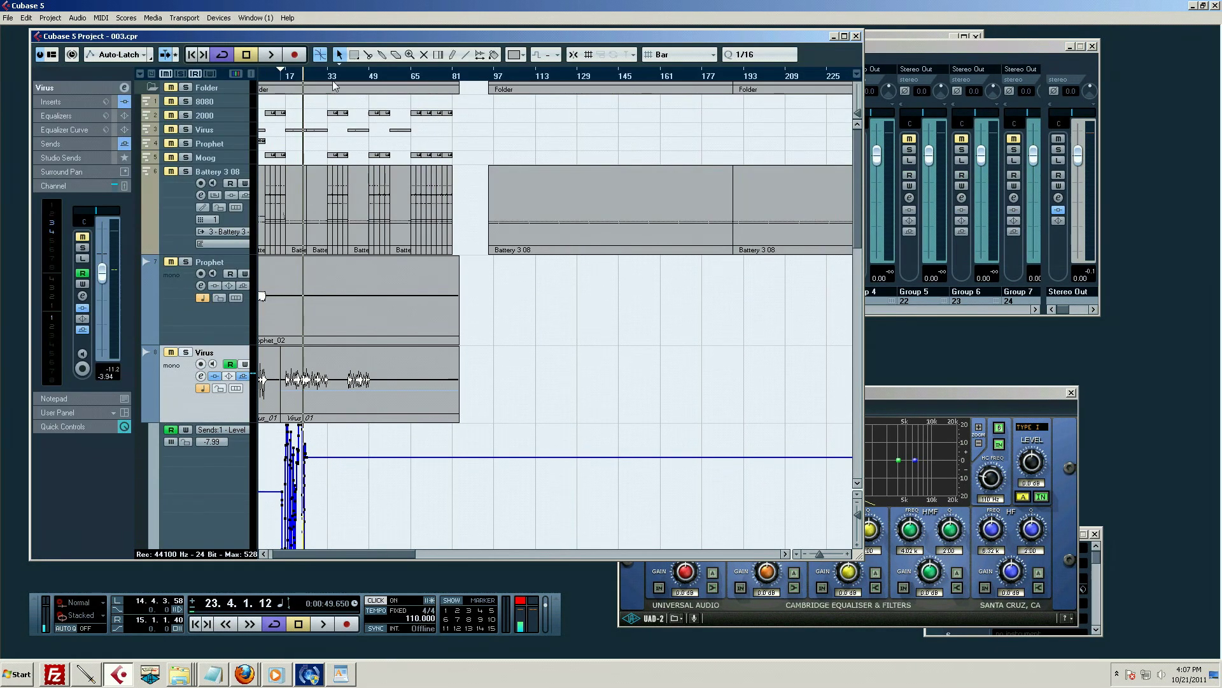
click(334, 77)
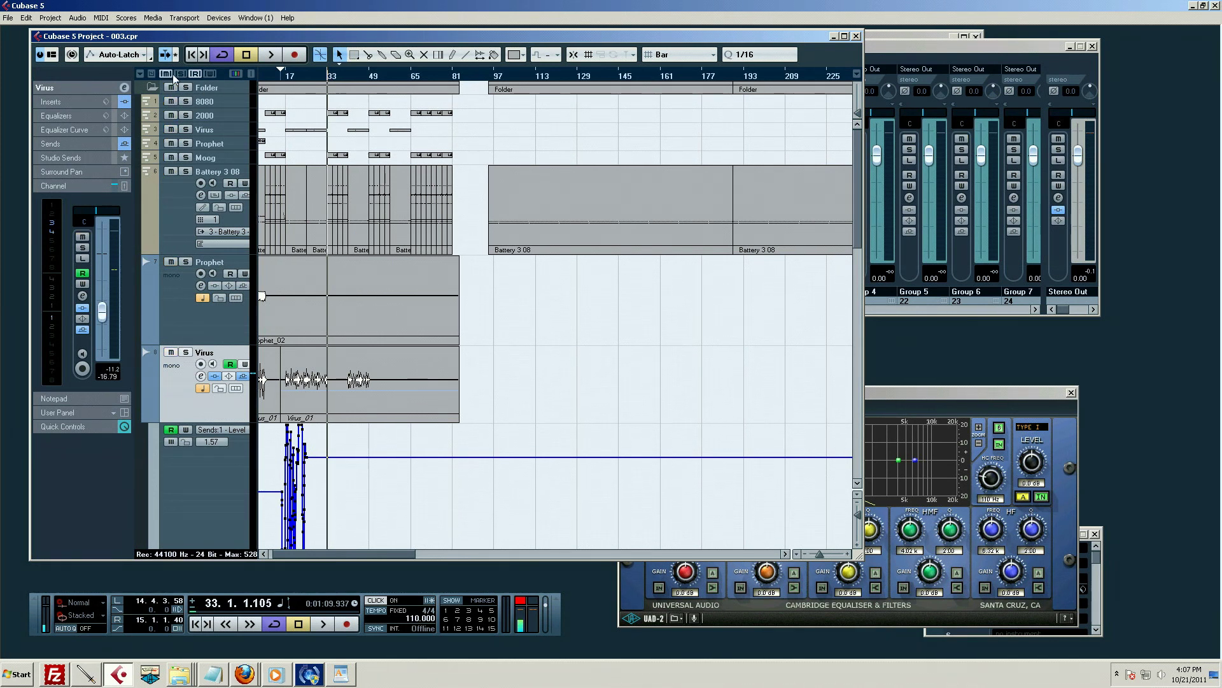
scroll(383, 204, down, 3)
key(space)
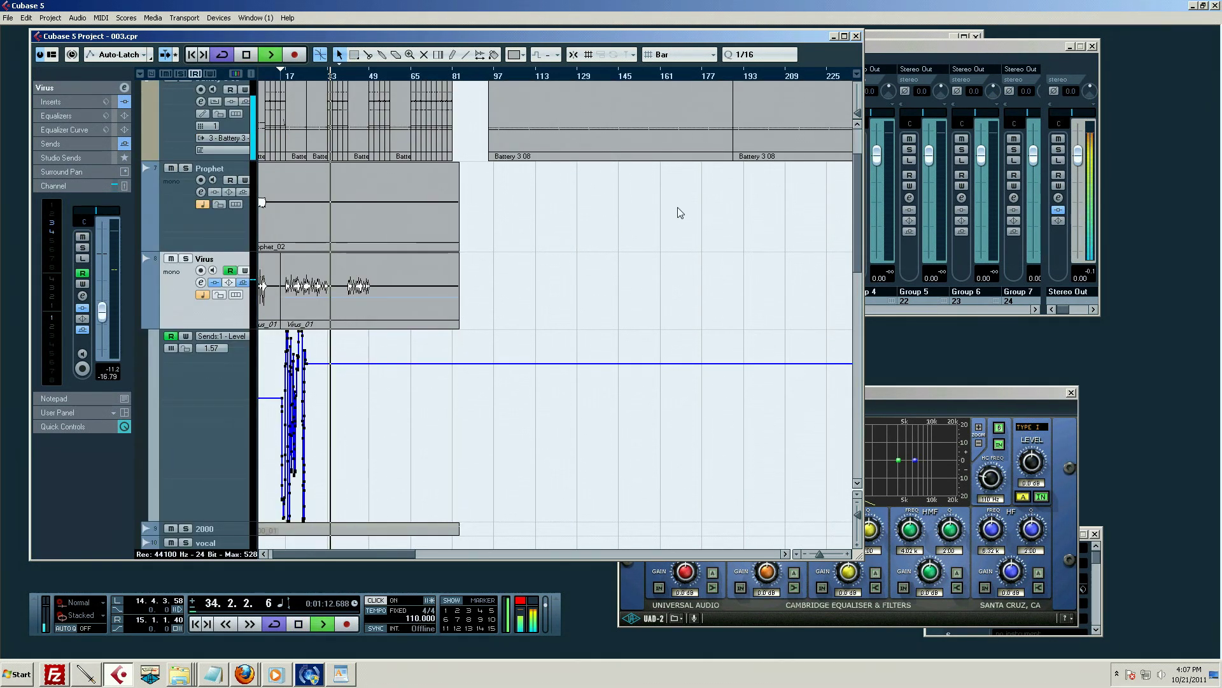
scroll(688, 256, down, 12)
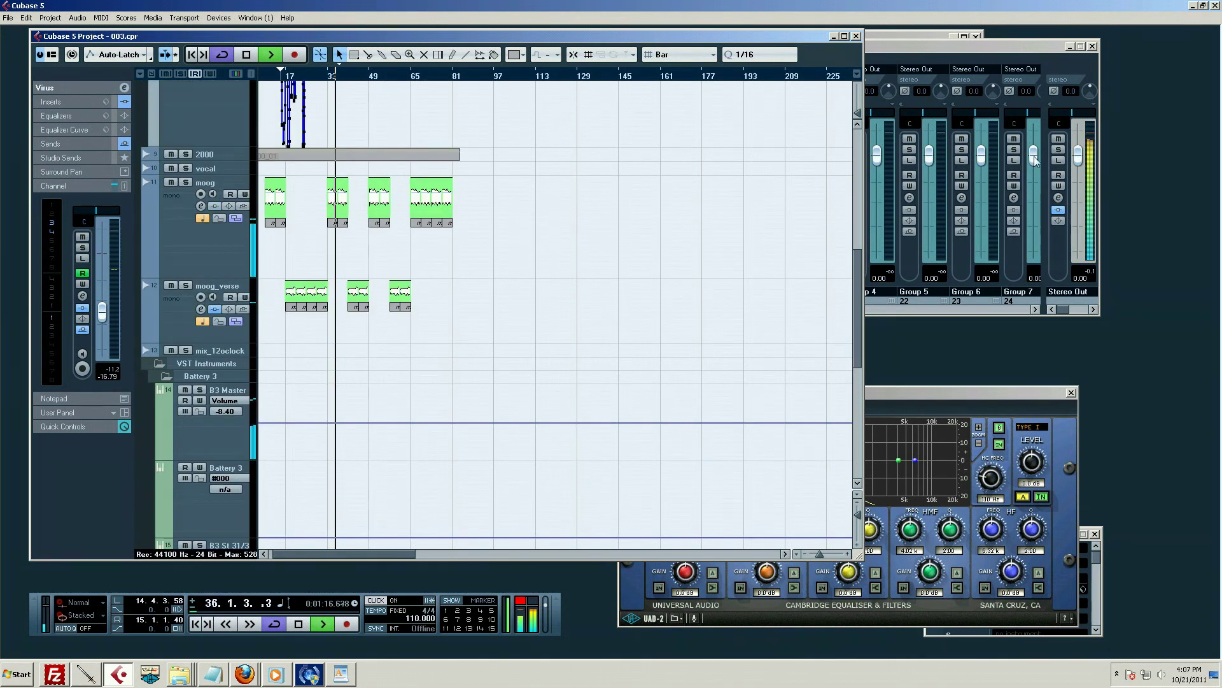
Step: Lower the Stereo Out fader to -11.20 dB, stop playback, then reset it to 0 dB
click(1014, 92)
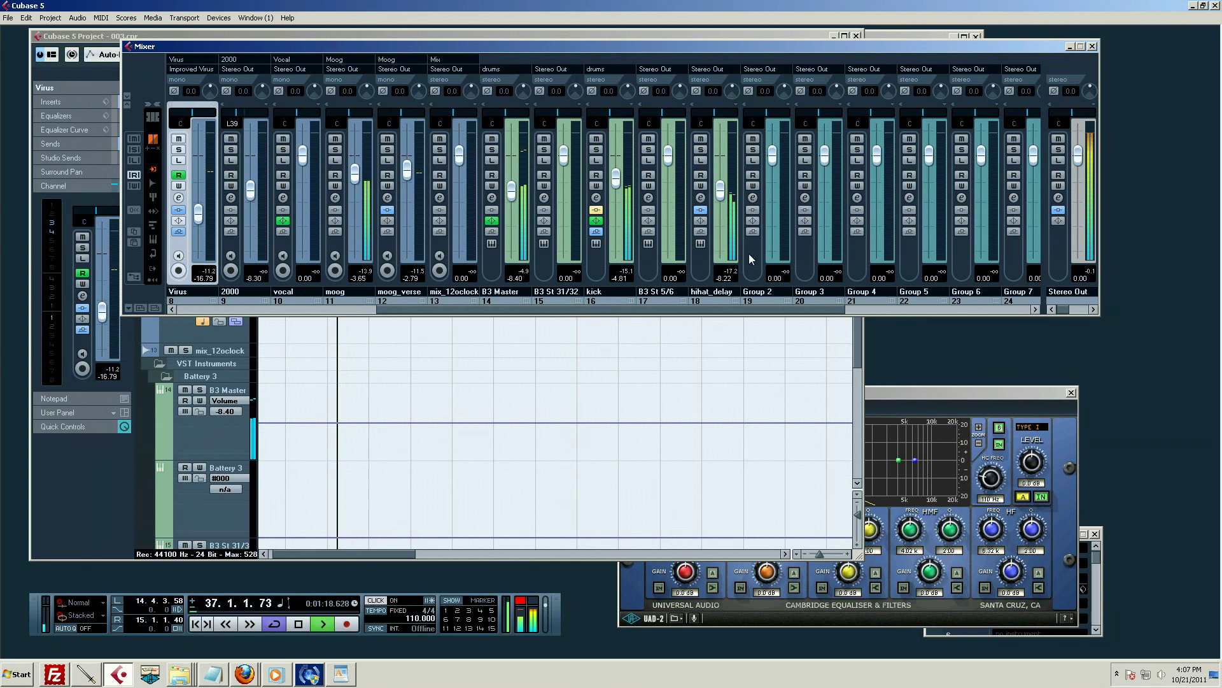
drag(1072, 163, 1071, 207)
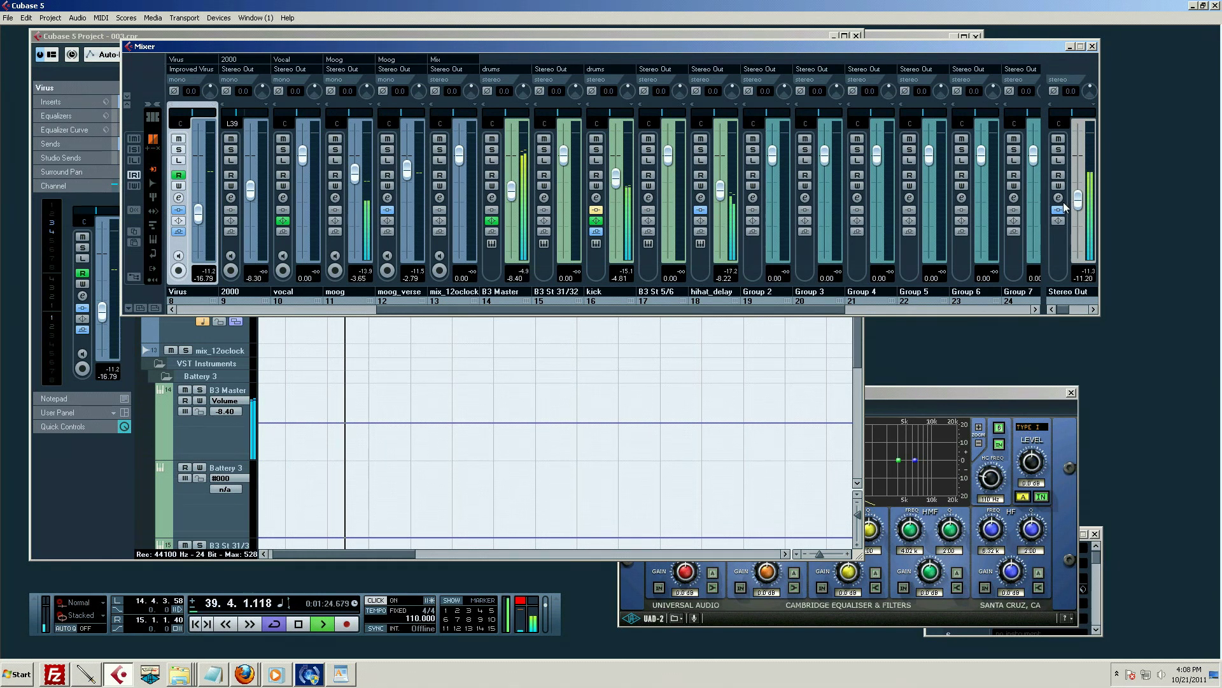
key(space)
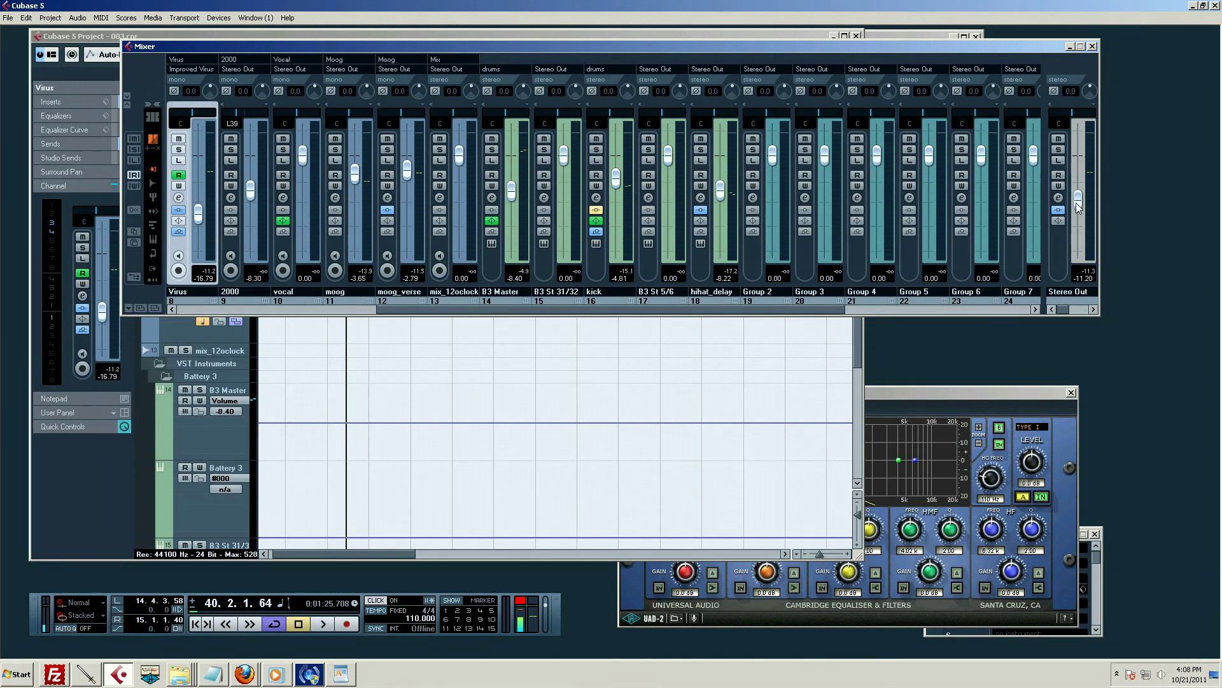
ctrl+click(1078, 199)
Step: Scroll through the project's tracks and move the project position to bar 97
click(170, 331)
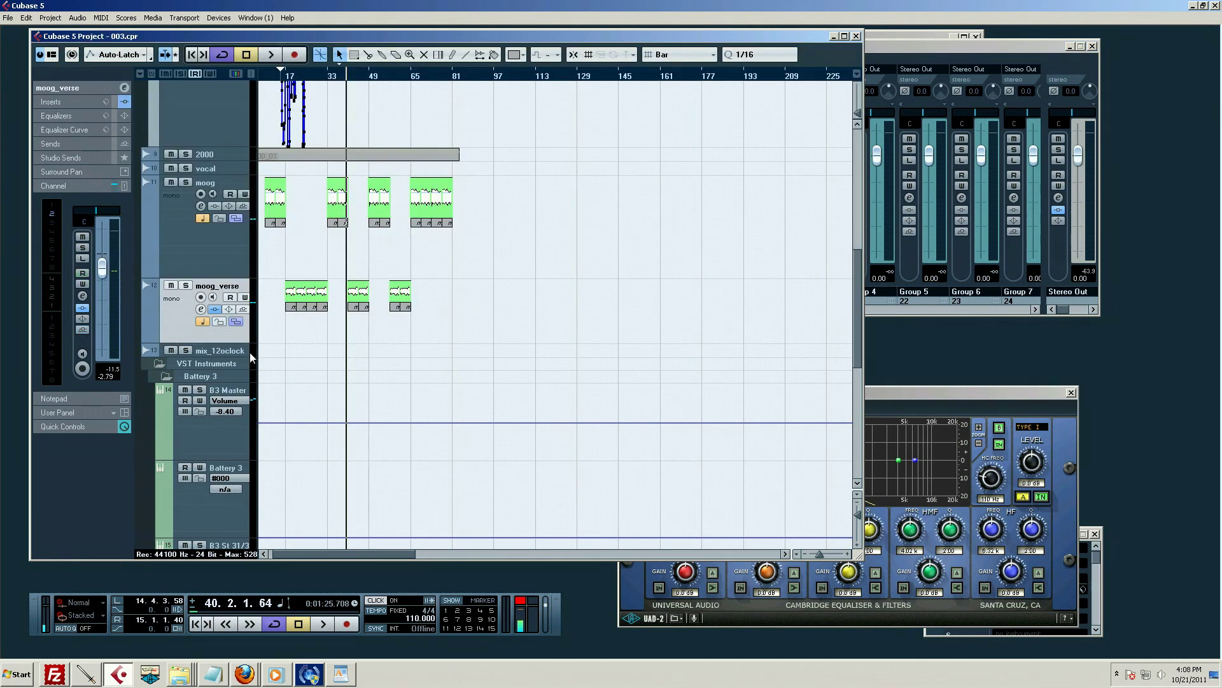
scroll(451, 288, up, 3)
scroll(451, 289, down, 3)
scroll(421, 281, up, 3)
scroll(421, 281, down, 2)
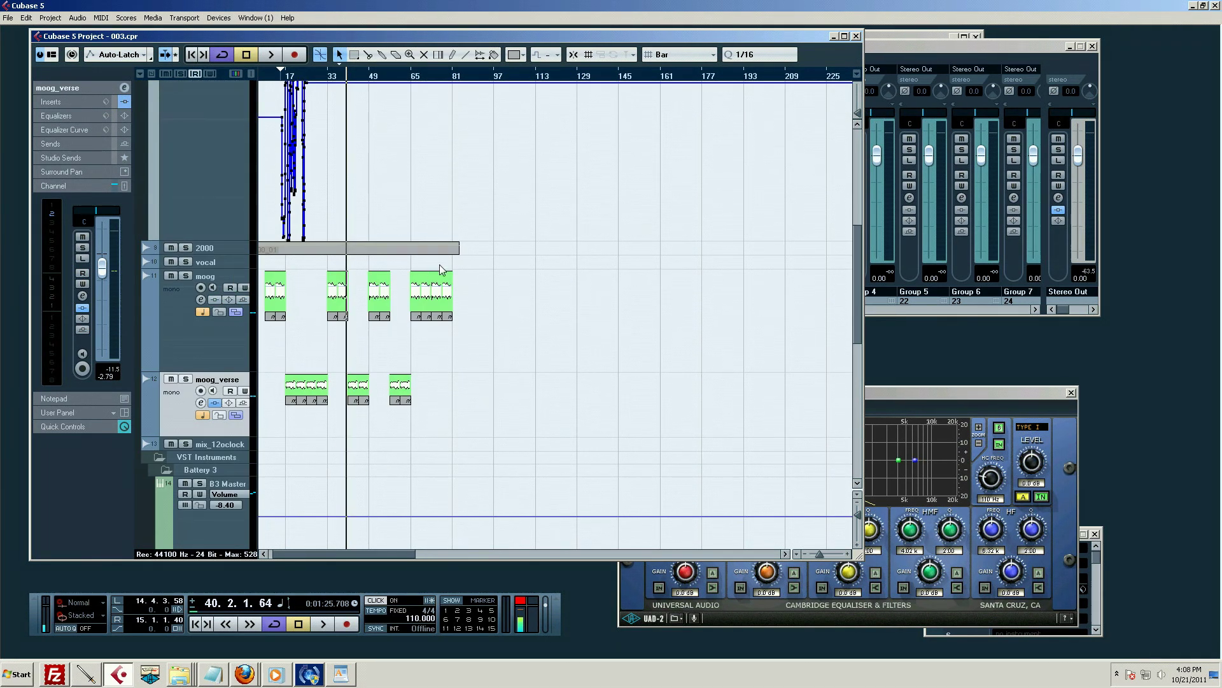
scroll(431, 207, up, 1)
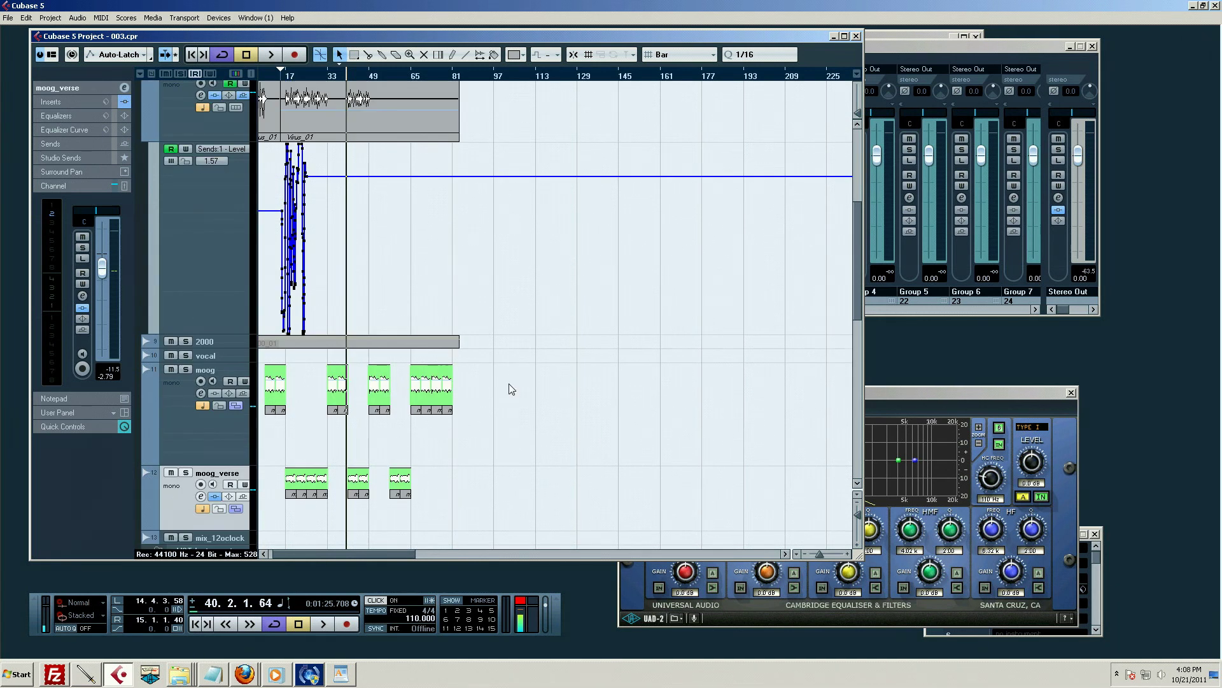
scroll(519, 360, up, 3)
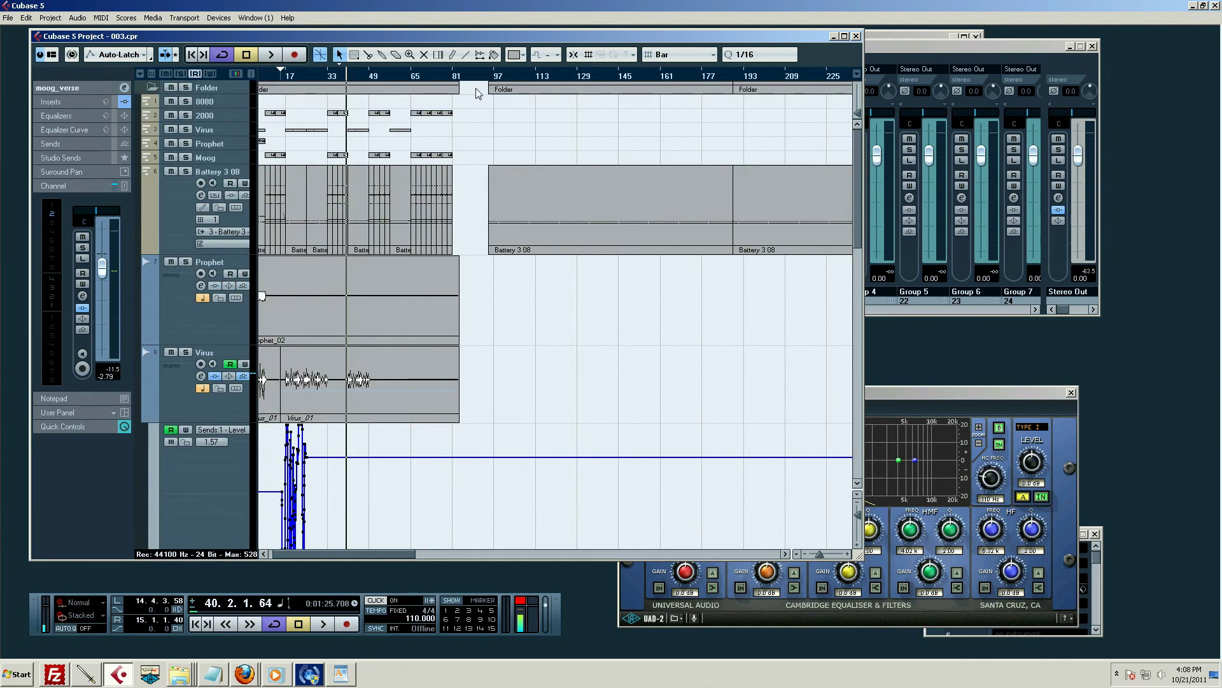
click(494, 76)
scroll(509, 293, down, 1)
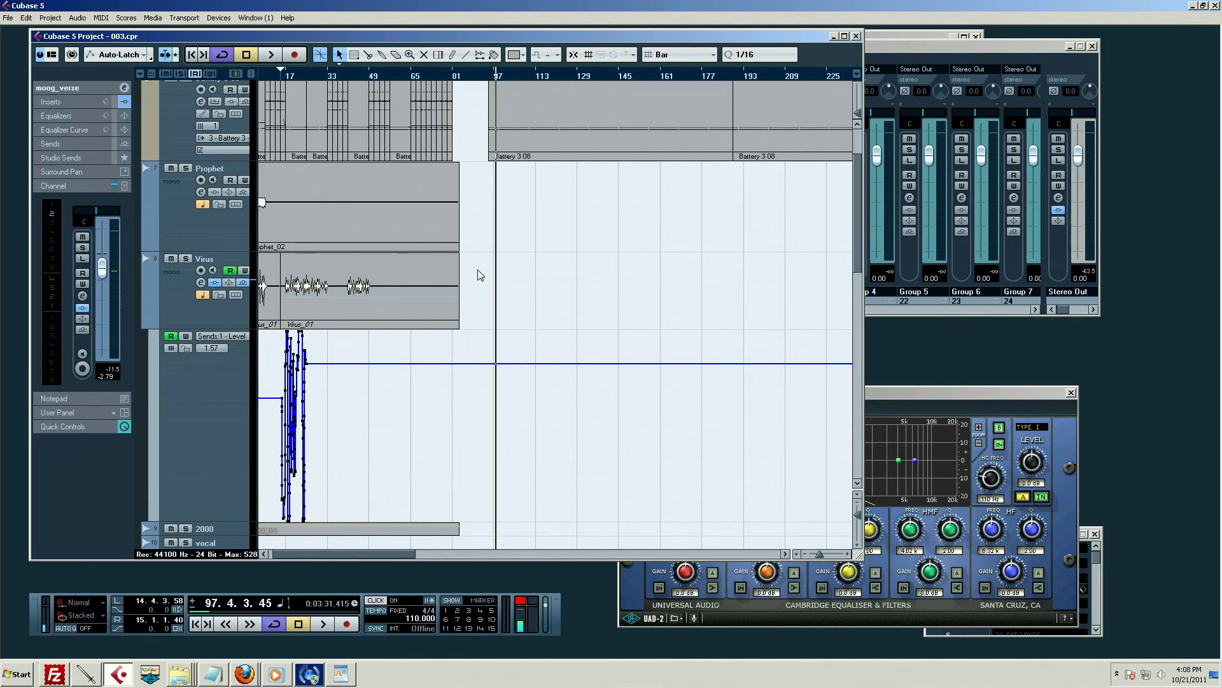
scroll(478, 273, down, 5)
scroll(471, 274, down, 4)
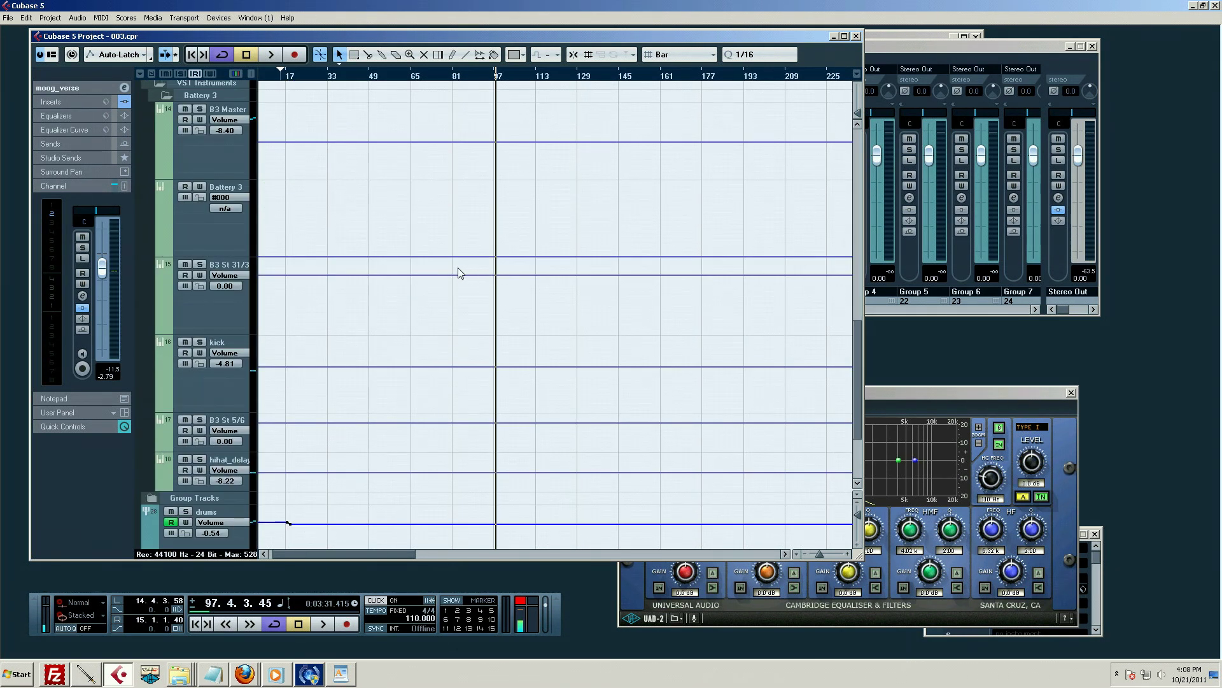
Step: Open the Tempo Track Editor with Ctrl+T and browse the menus without choosing anything
key(ctrl+t)
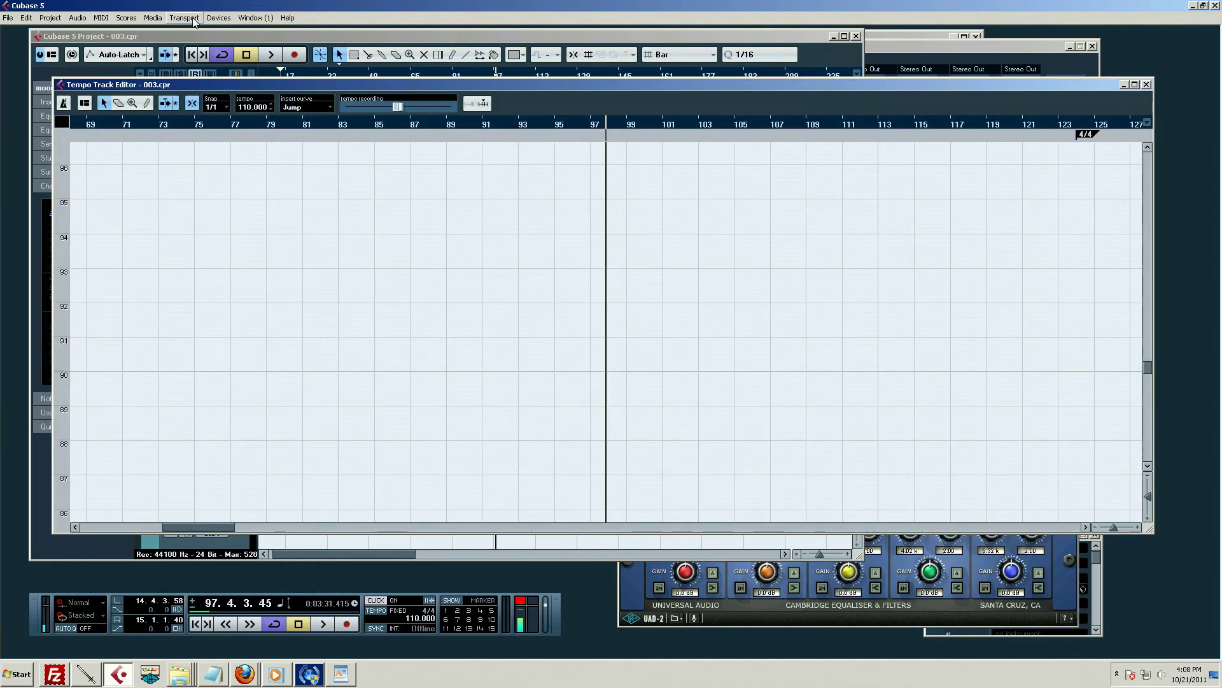
click(229, 17)
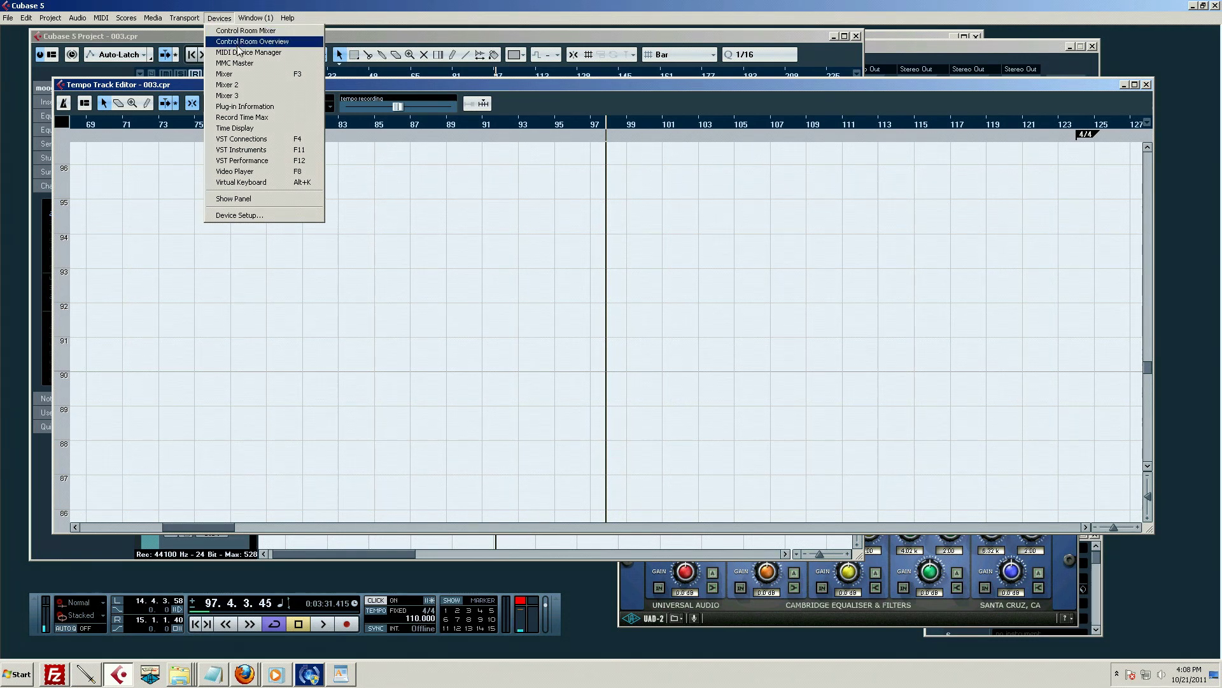
mouse_move(184, 19)
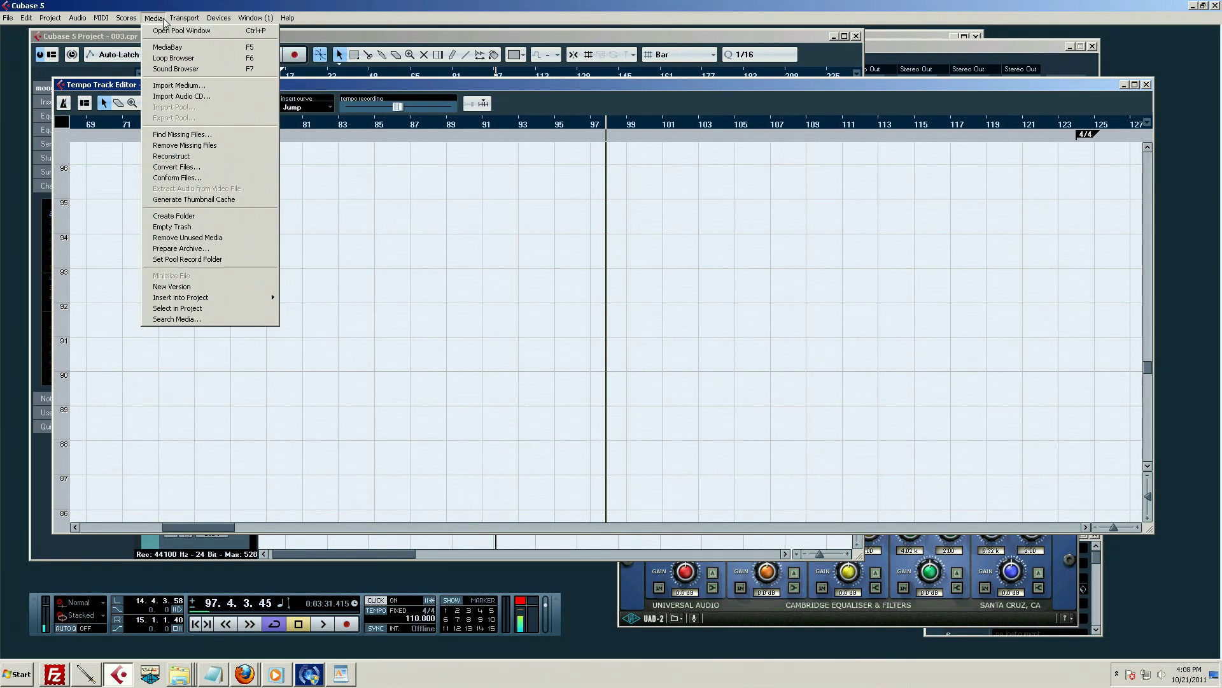
mouse_move(109, 22)
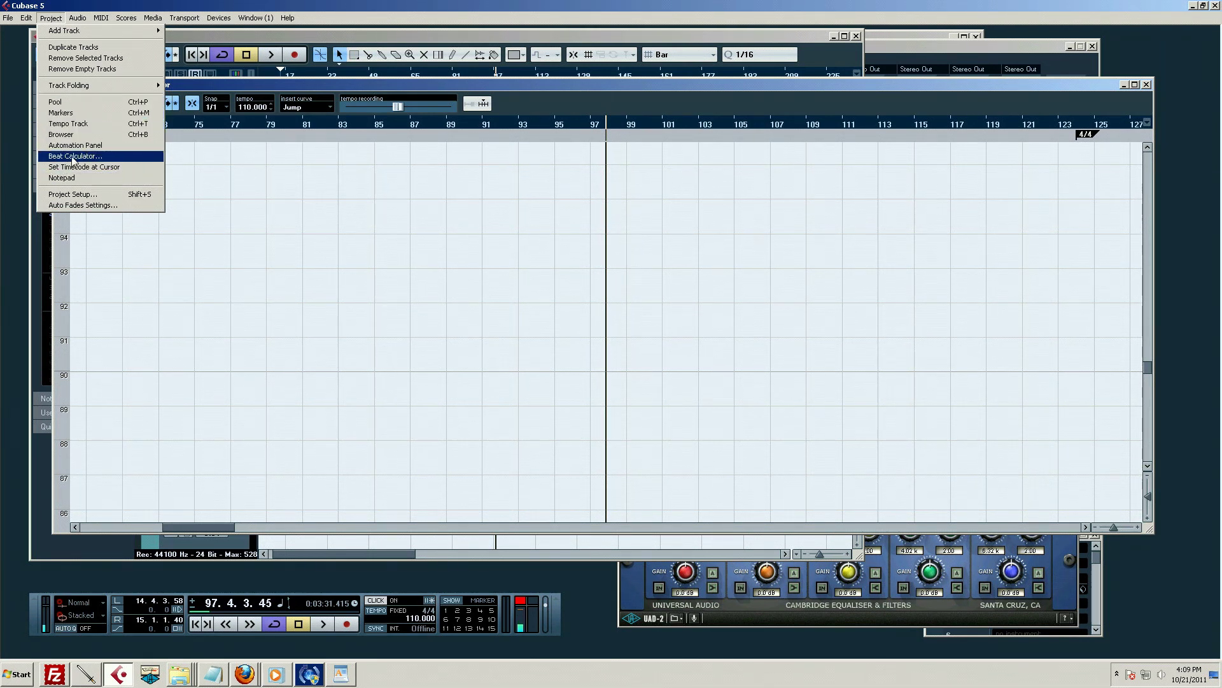
click(255, 8)
Step: Scroll the Tempo Track Editor to show the flat 110 BPM tempo line
scroll(600, 431, down, 2)
scroll(611, 423, up, 6)
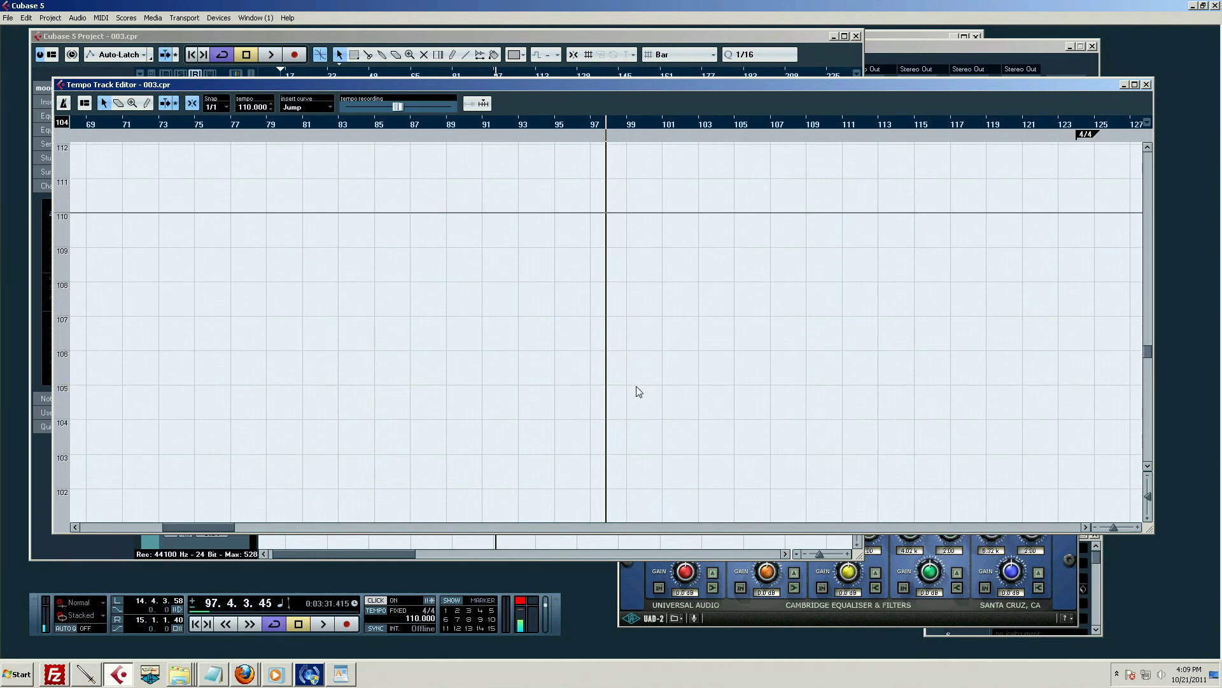
scroll(639, 391, up, 2)
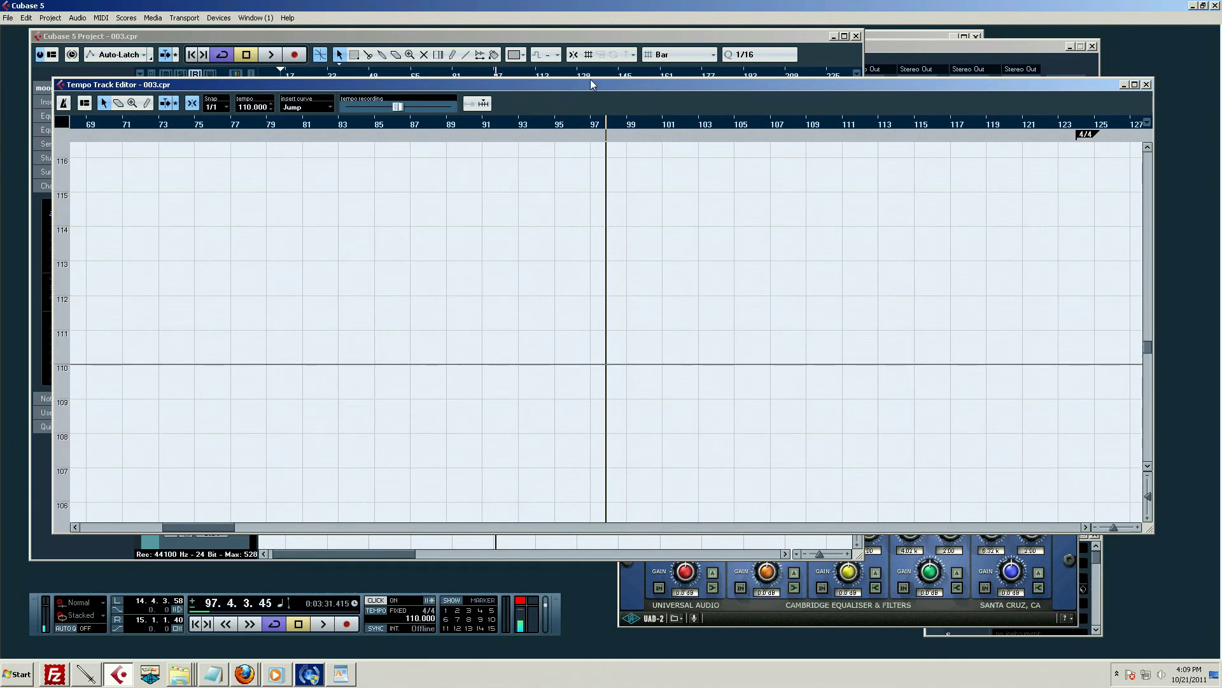
Step: Close the tempo editor, zoom out to the whole arrangement and select the first Folder part
click(1147, 84)
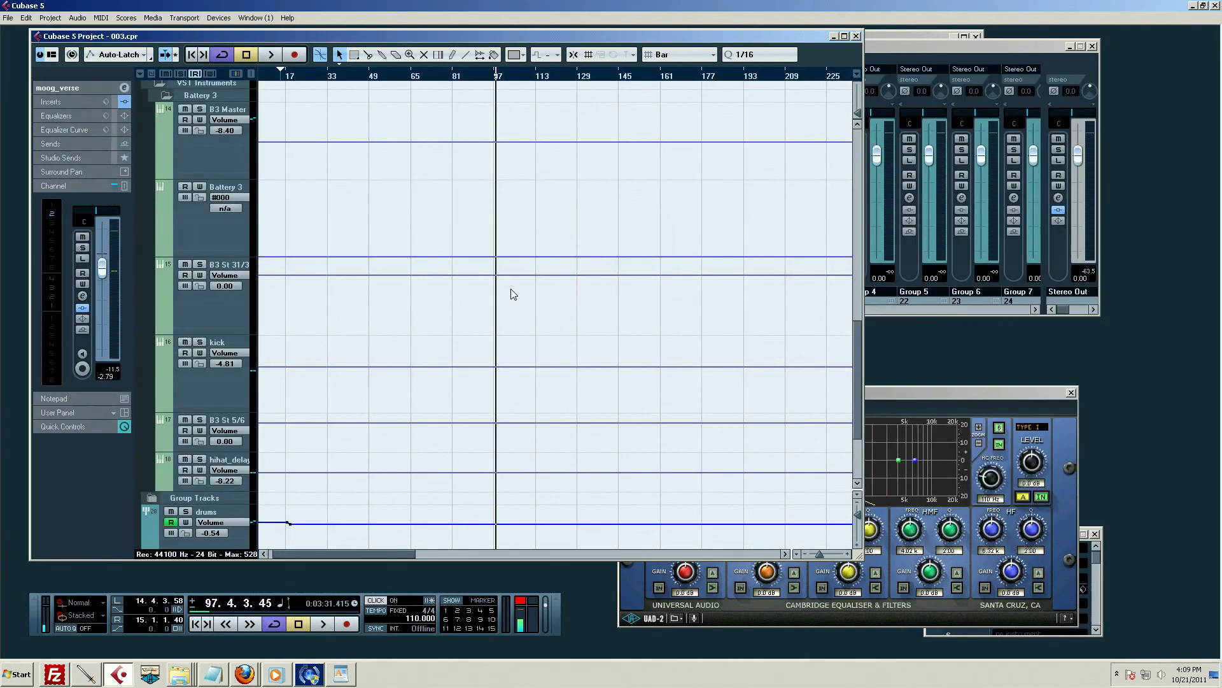
drag(545, 77, 499, 9)
scroll(616, 259, up, 10)
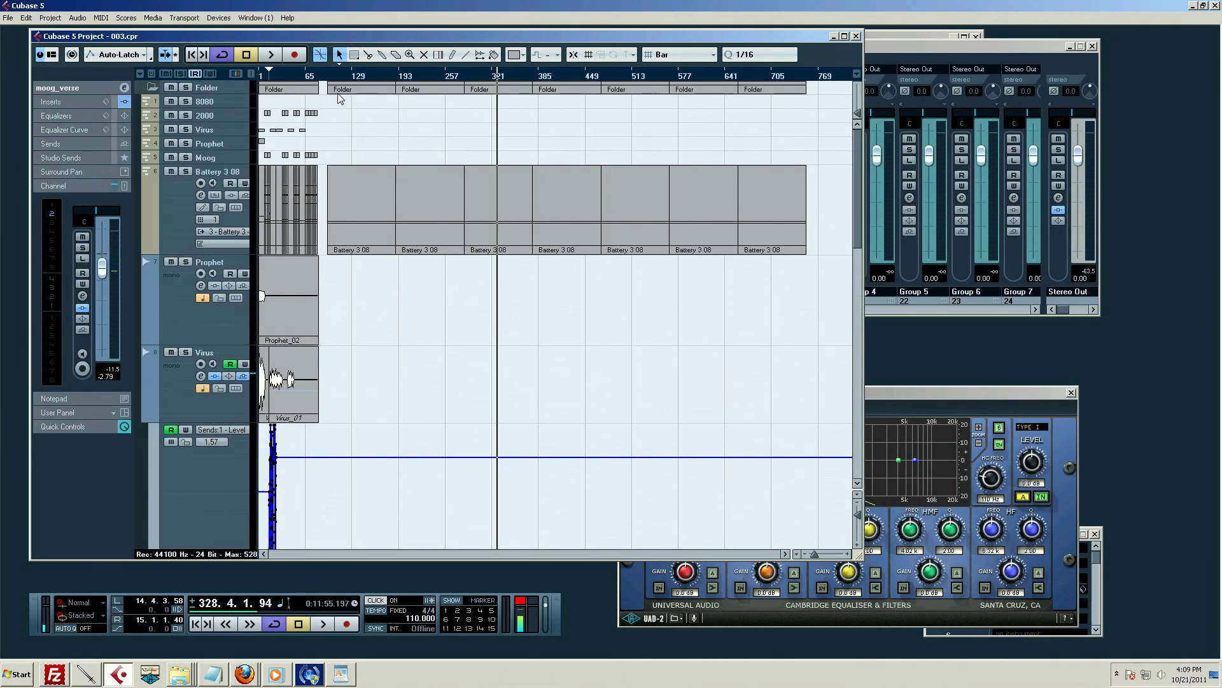
click(315, 89)
Step: Save the project under the new name 003junk
key(ctrl+shift+s)
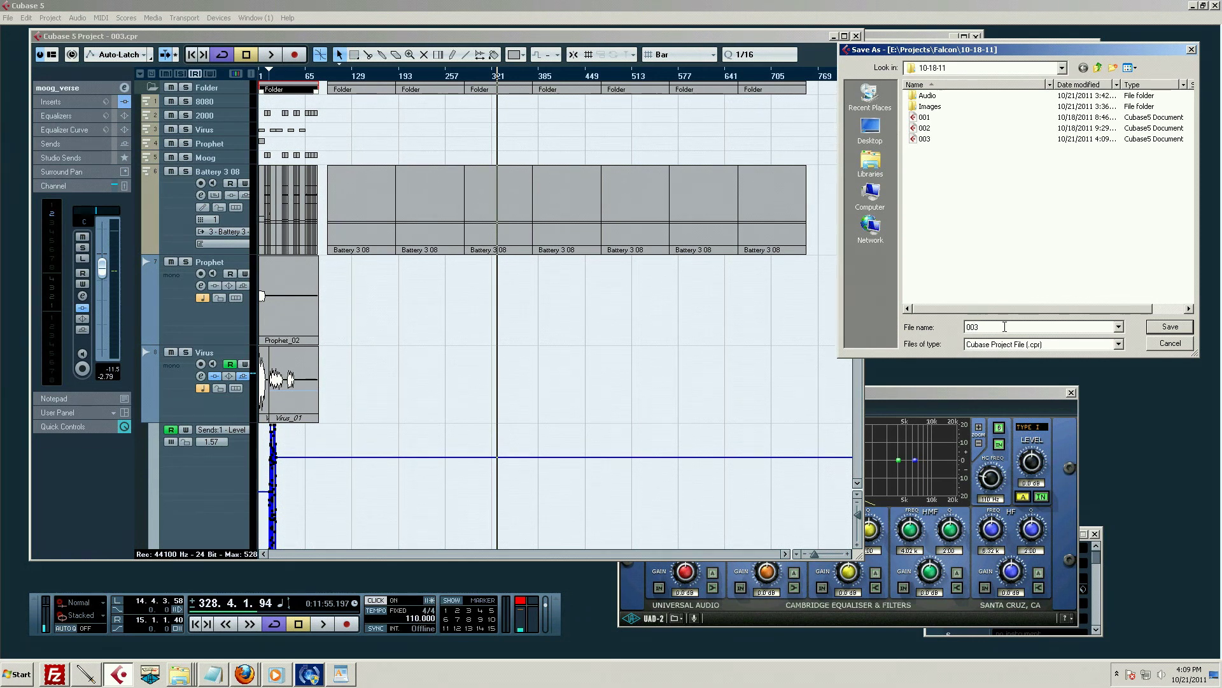
text(junk)
key(Return)
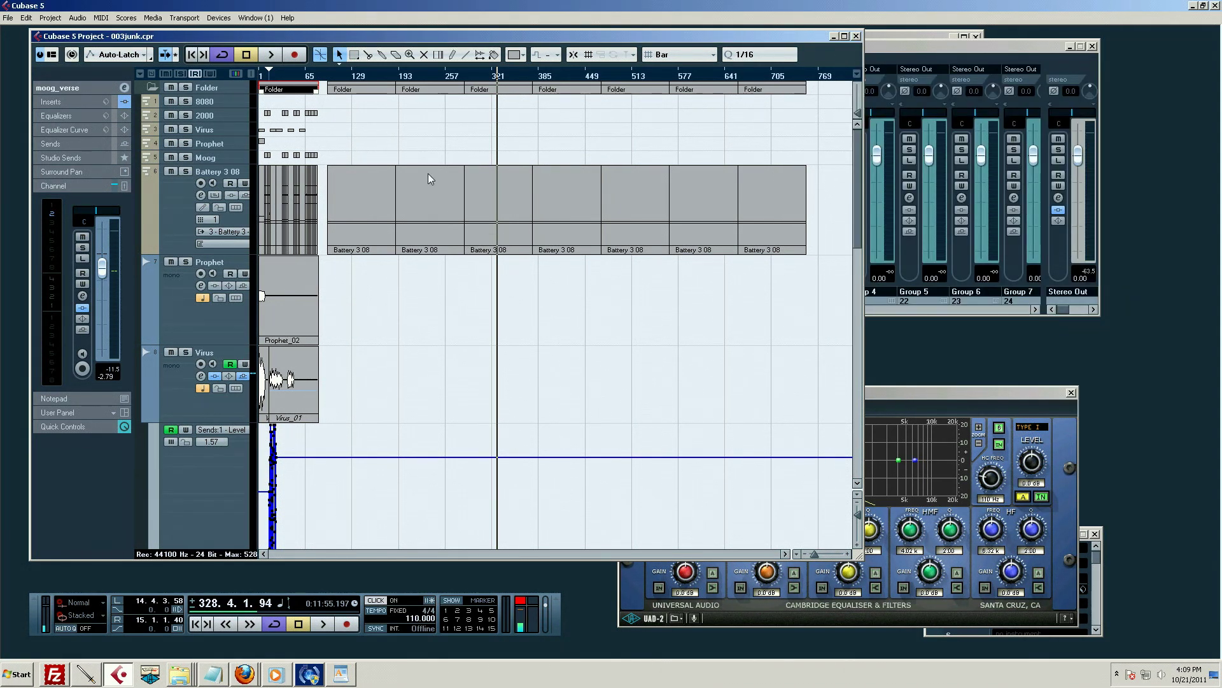
Step: Play from around bar 95 with the metronome click turned off, then stop
drag(331, 81, 322, 123)
key(space)
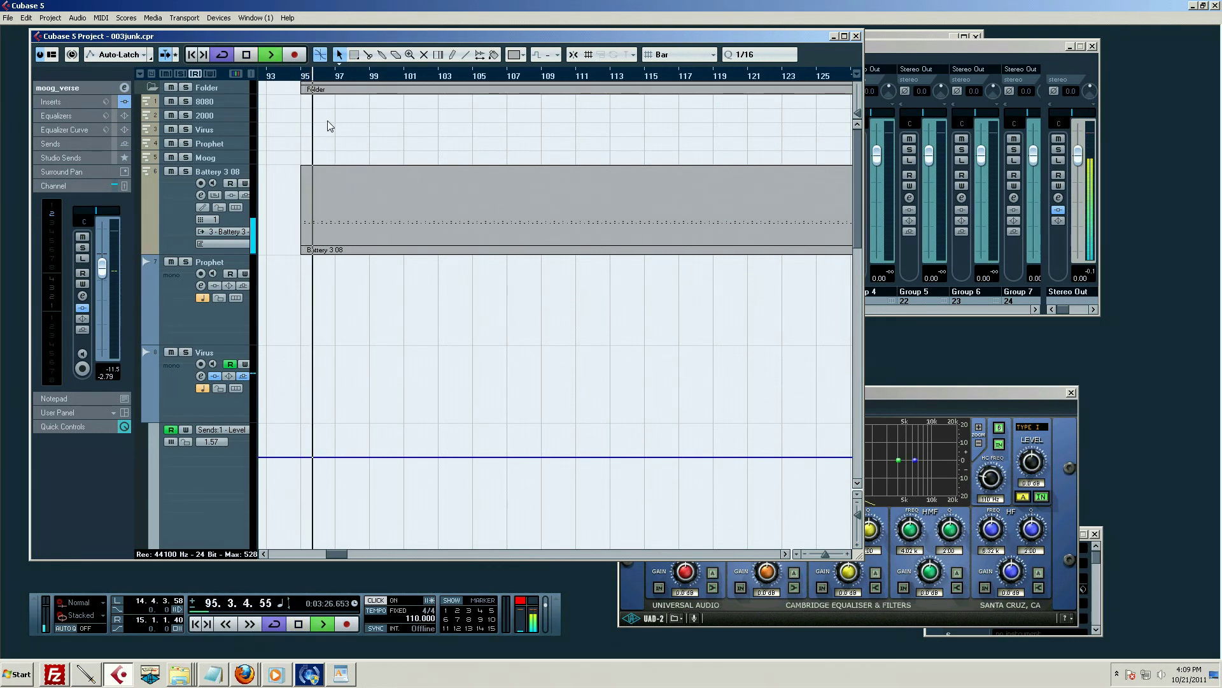
key(c)
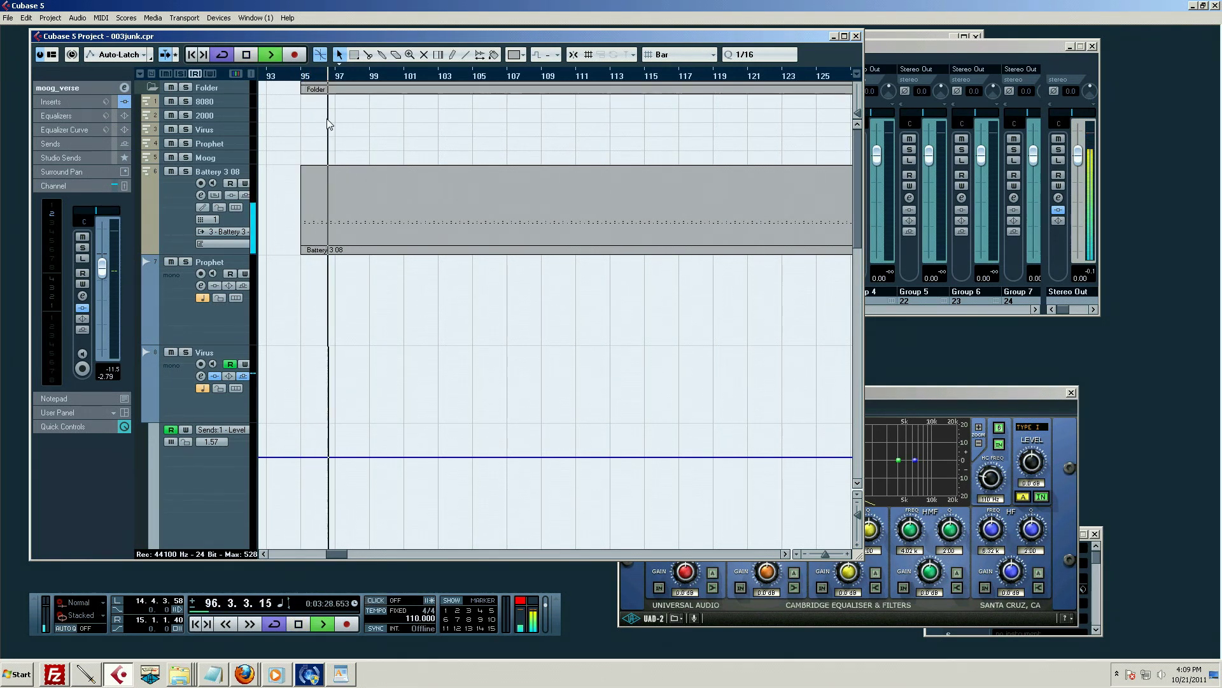
click(311, 75)
key(space)
Step: Zoom to bars 94–107, set the left locator near bar 95 and open the Tempo Track Editor
key(h)
ctrl+click(307, 78)
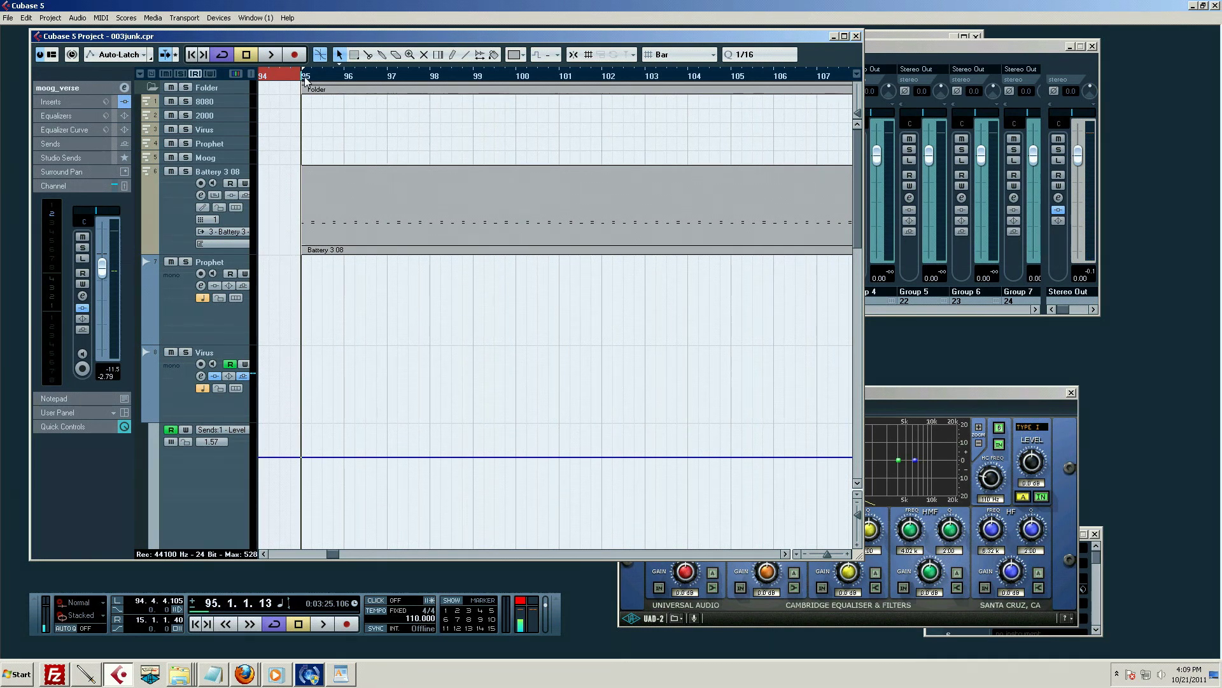
key(ctrl+t)
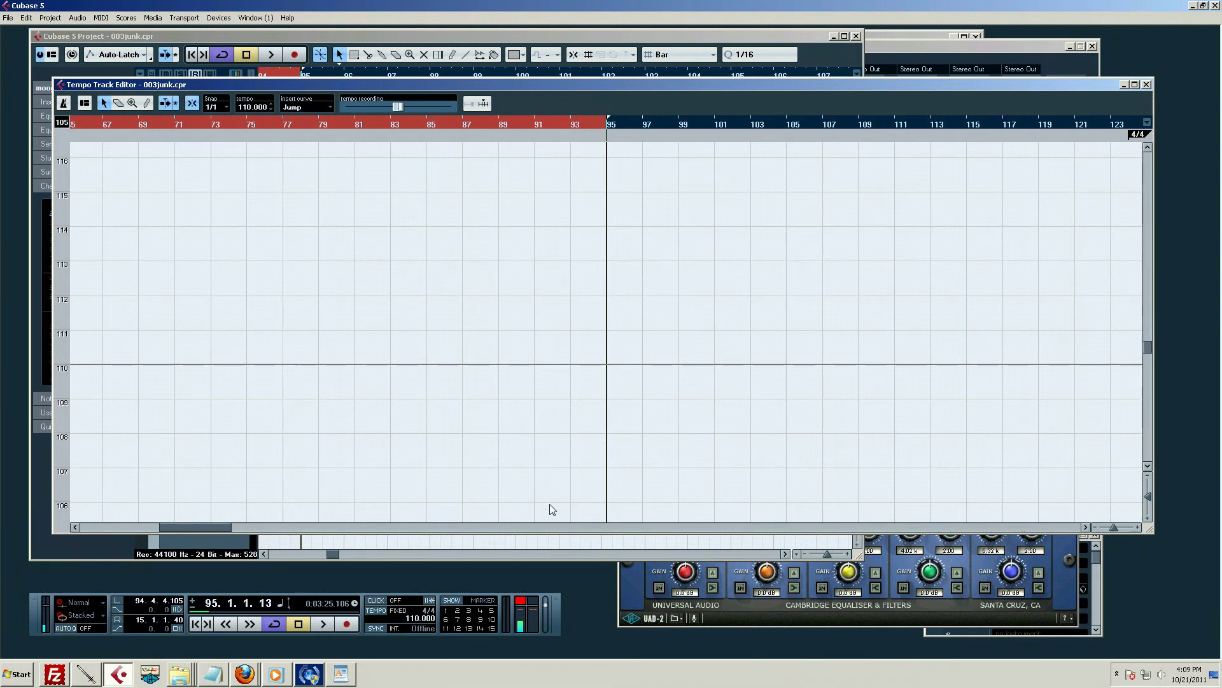
Step: Switch the TEMPO button from FIXED to TRACK so the project follows the 120 BPM tempo track
click(401, 612)
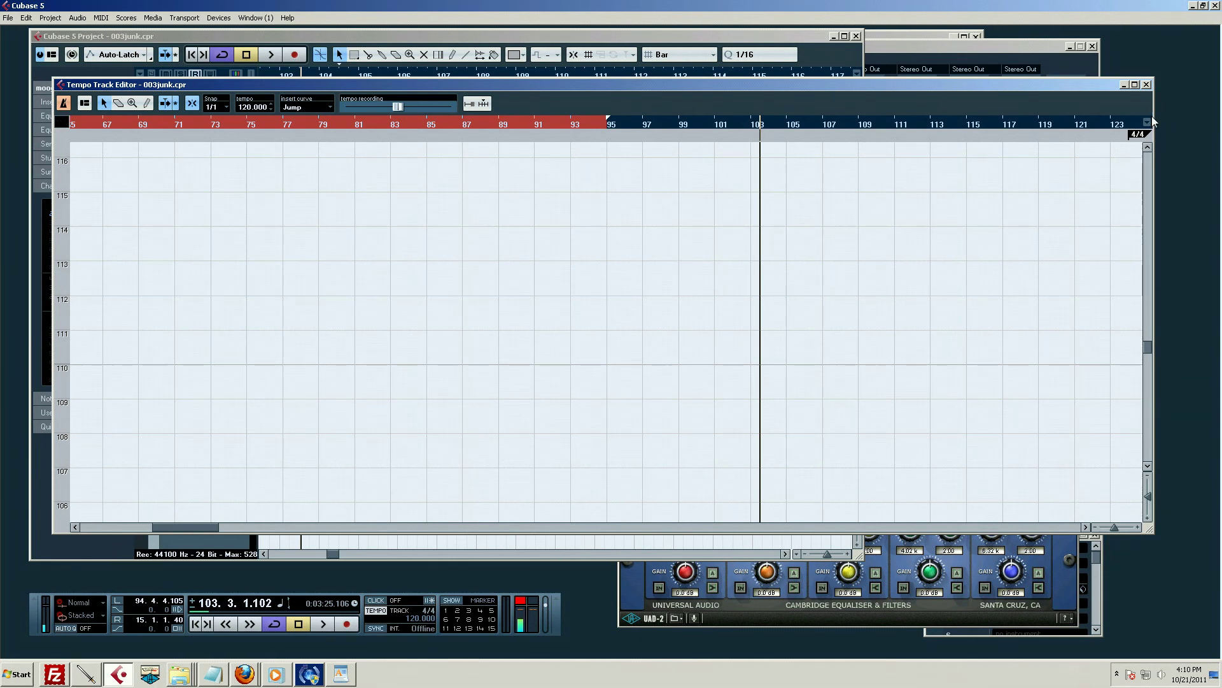
Step: Close the tempo editor, view bars 1–89 from the start, and settle back on fixed 110 BPM
click(1146, 86)
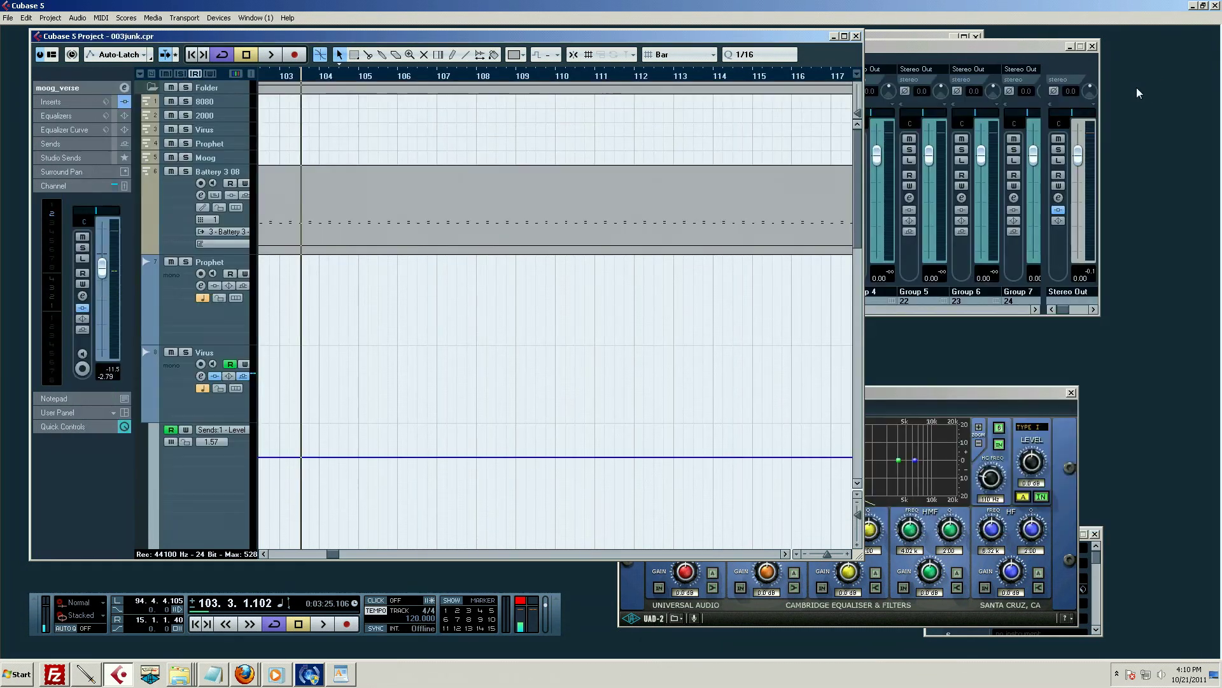
key(shift+f)
key(Home)
key(g)
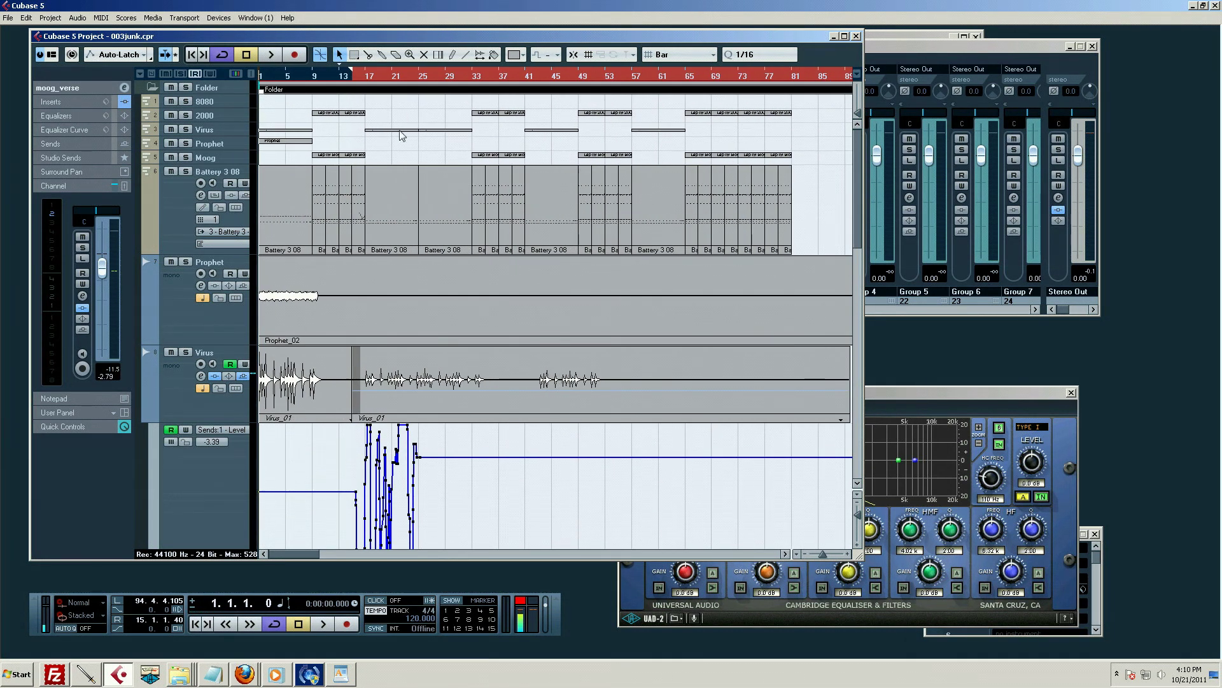
click(395, 615)
click(395, 615)
click(395, 615)
click(396, 615)
click(396, 615)
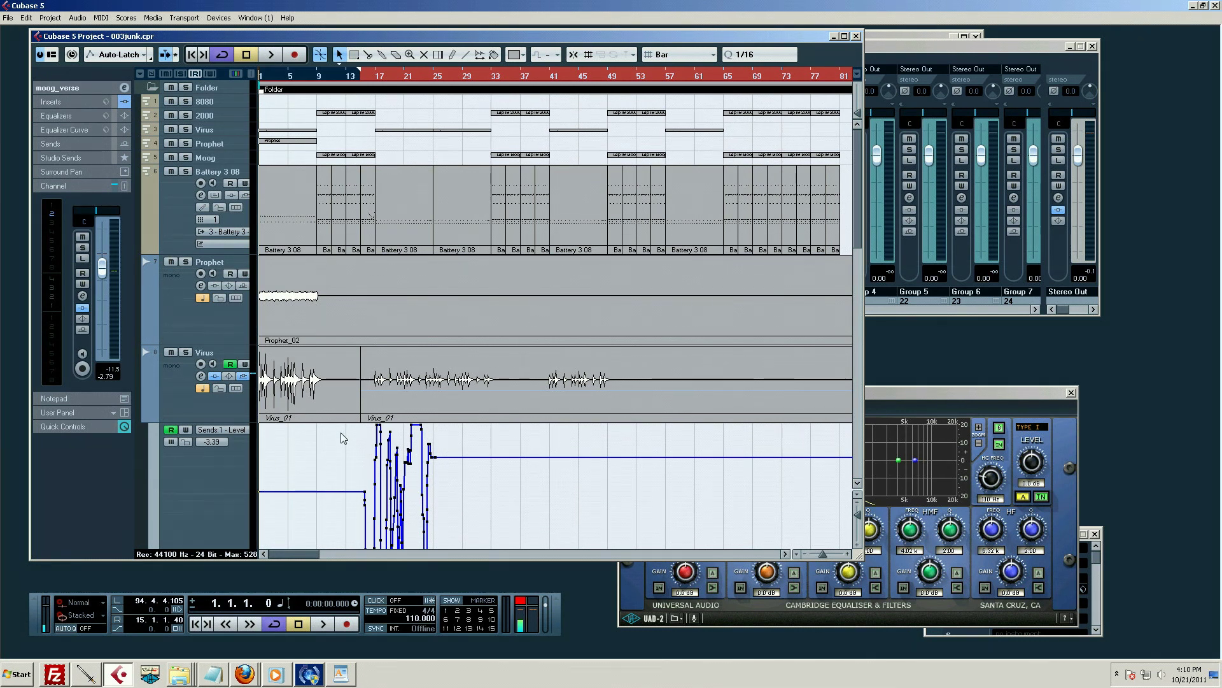
Step: Switch the Virus track's timebase from musical to linear, locking it to time instead of bars
click(385, 408)
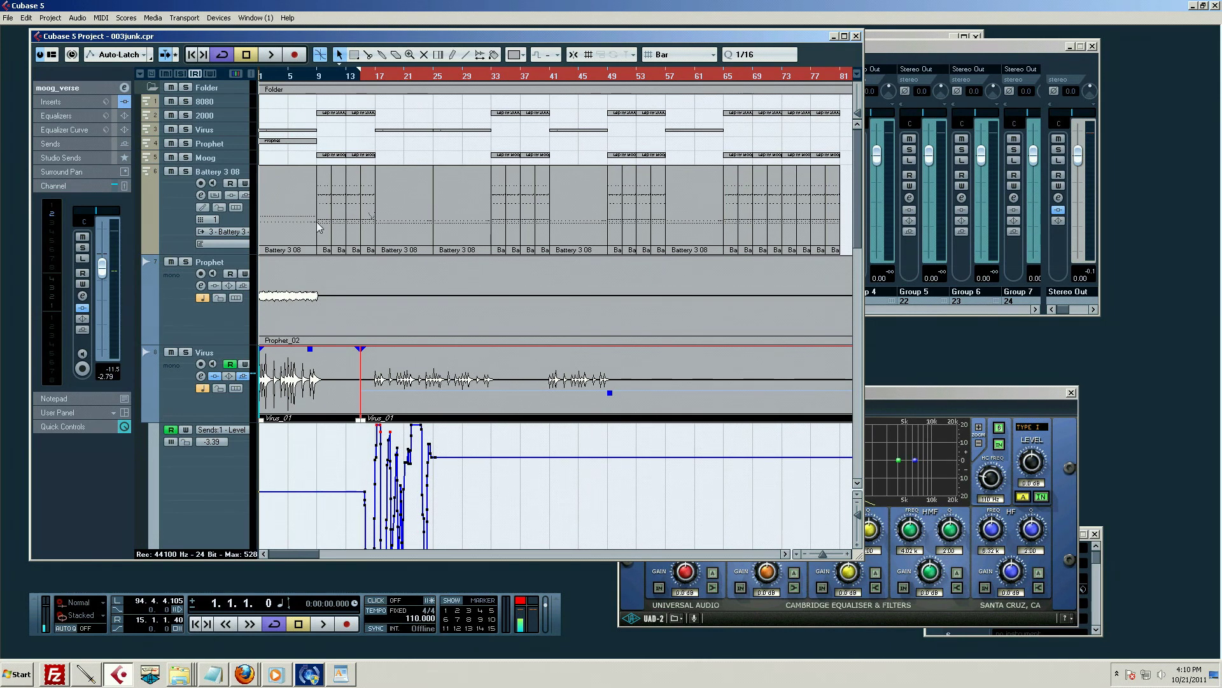
click(398, 612)
click(398, 612)
click(308, 362)
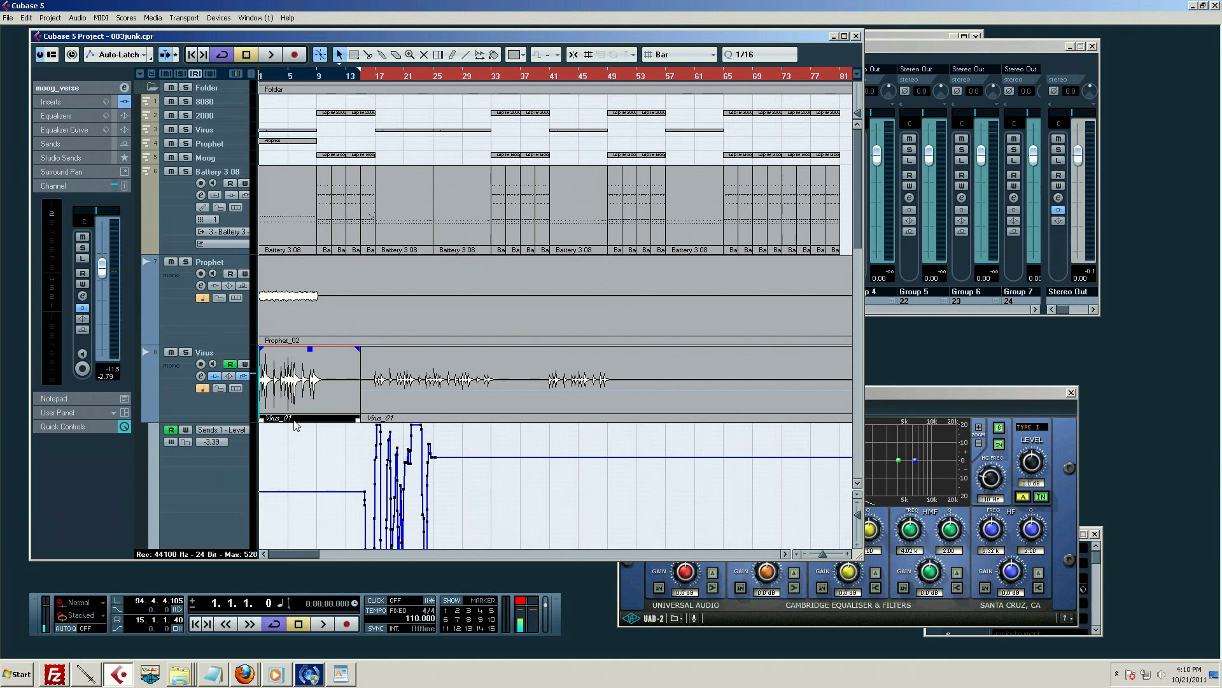
click(227, 416)
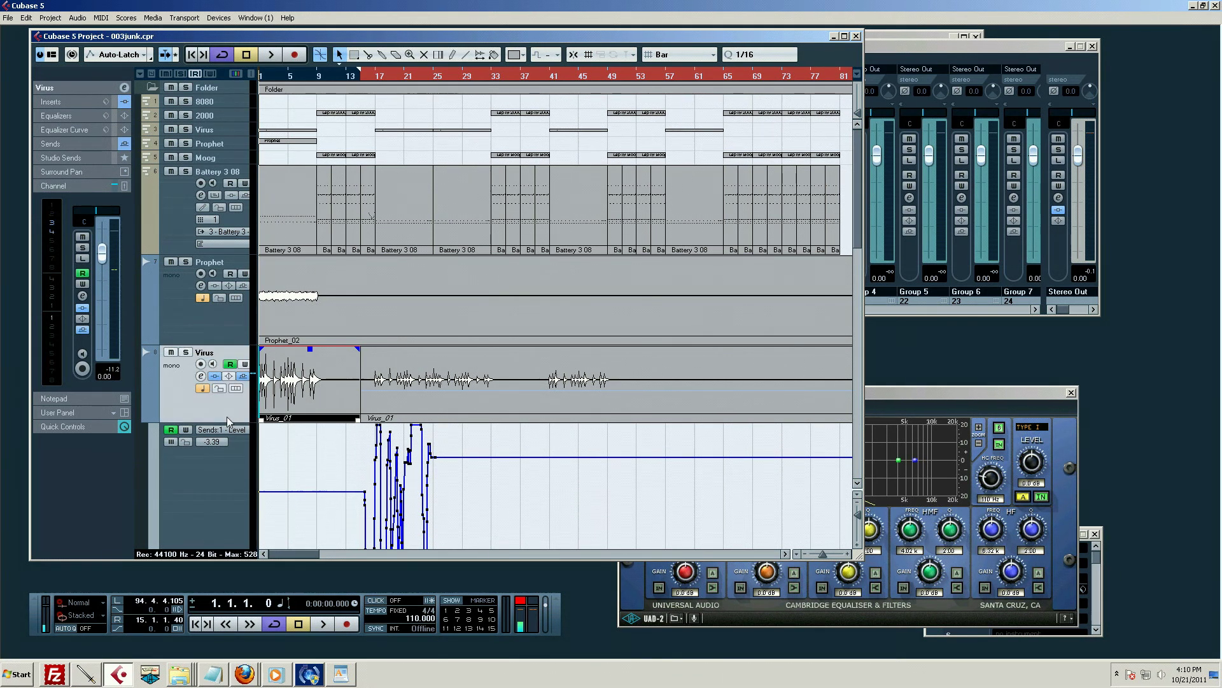
click(202, 388)
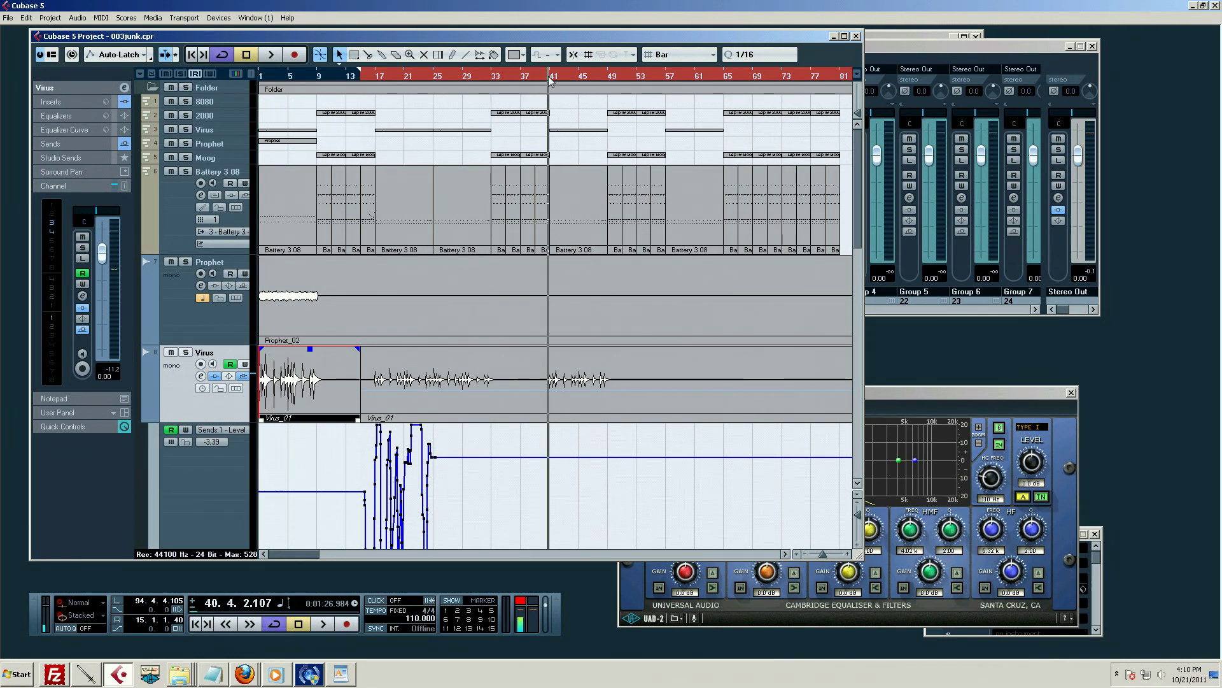
key(g)
key(g)
key(g)
key(h)
key(h)
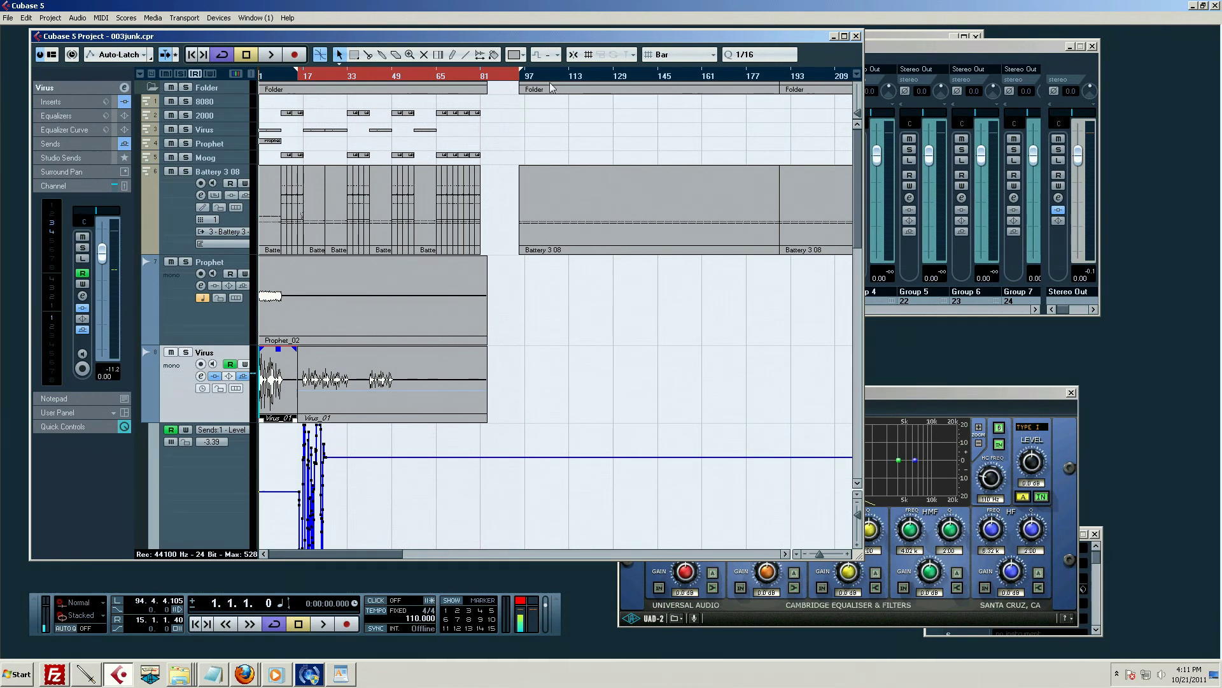
Step: Set the left locator near bar 81, place the cursor just before bar 89, and follow the tempo track
ctrl+click(482, 76)
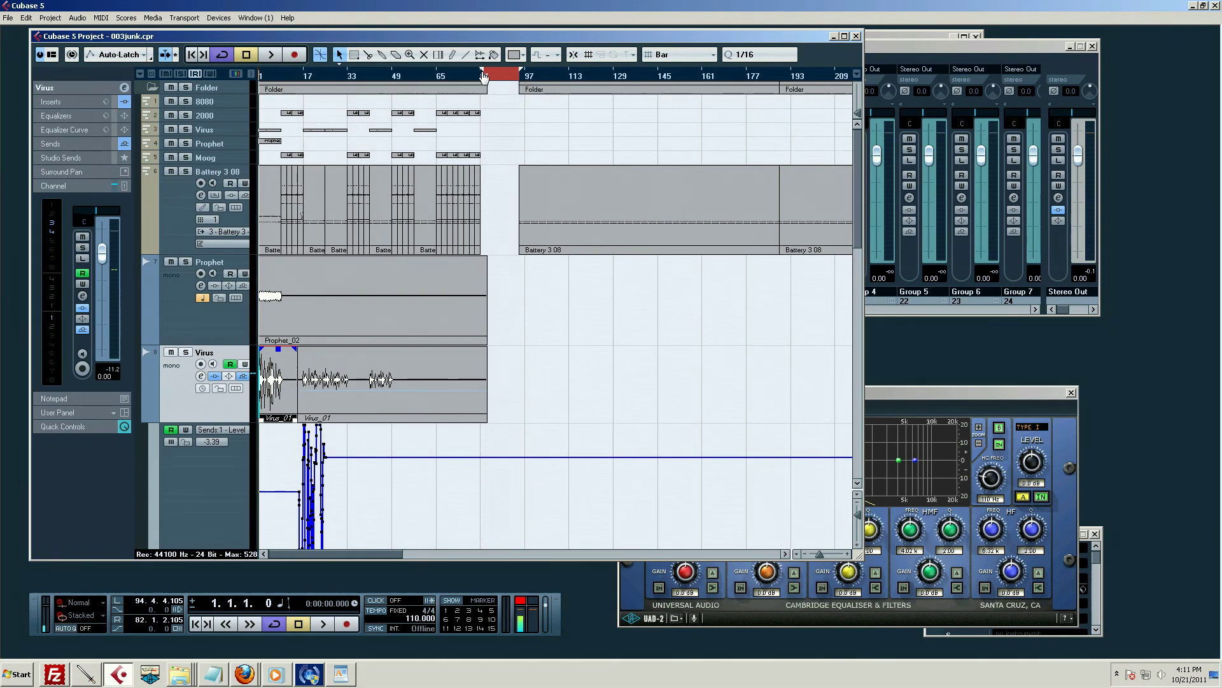
ctrl+click(482, 76)
mouse_move(525, 70)
mouse_down()
mouse_move(528, 89)
mouse_move(527, 77)
mouse_up()
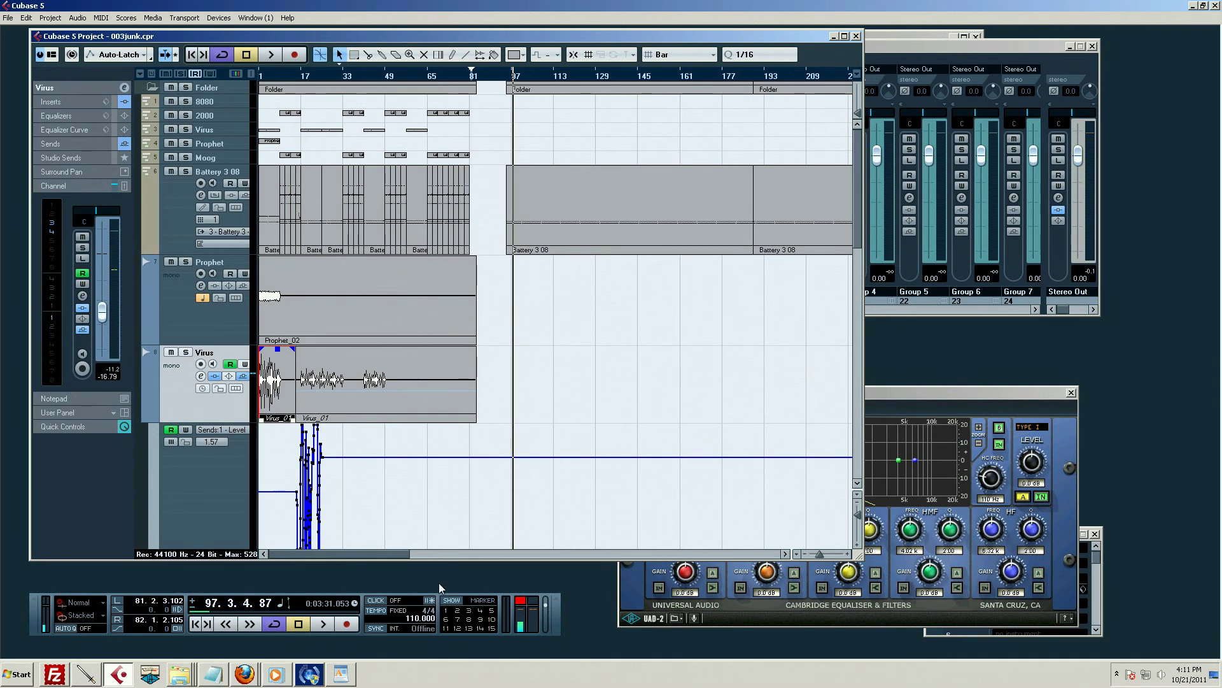
drag(484, 78, 521, 229)
click(523, 70)
click(395, 613)
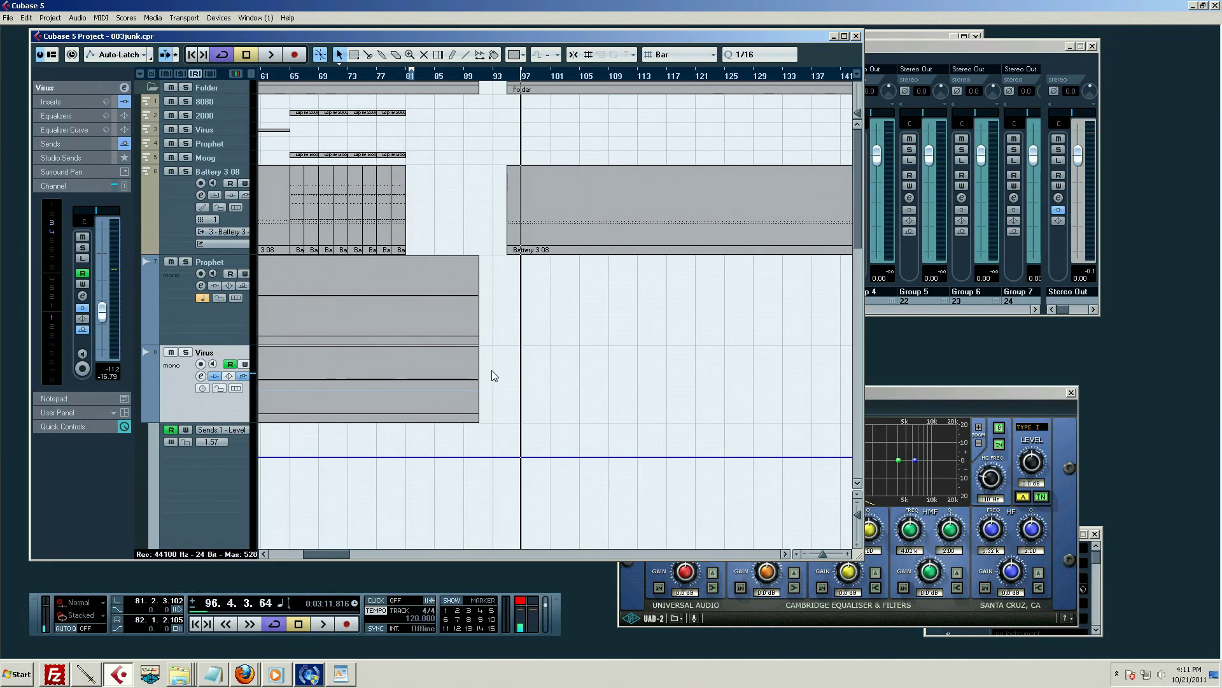
Step: In the Tempo Track Editor, lower the tempo from bar 89 onward to 110 BPM
key(ctrl+t)
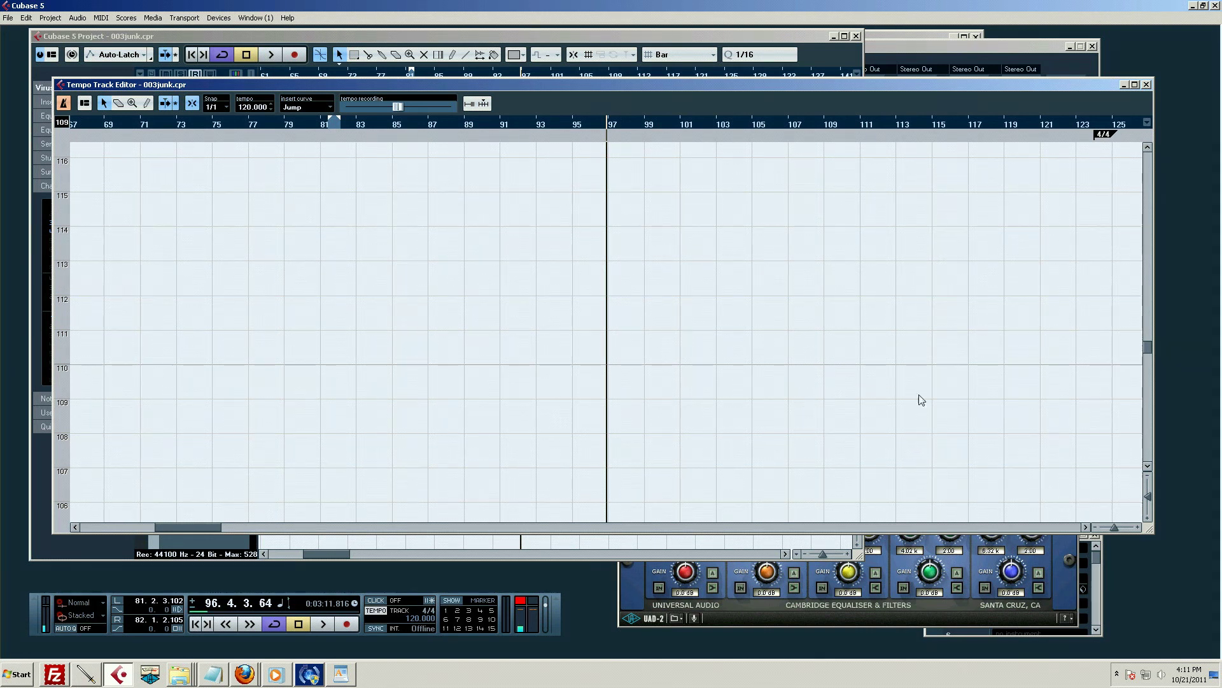
scroll(874, 392, down, 3)
scroll(875, 393, up, 5)
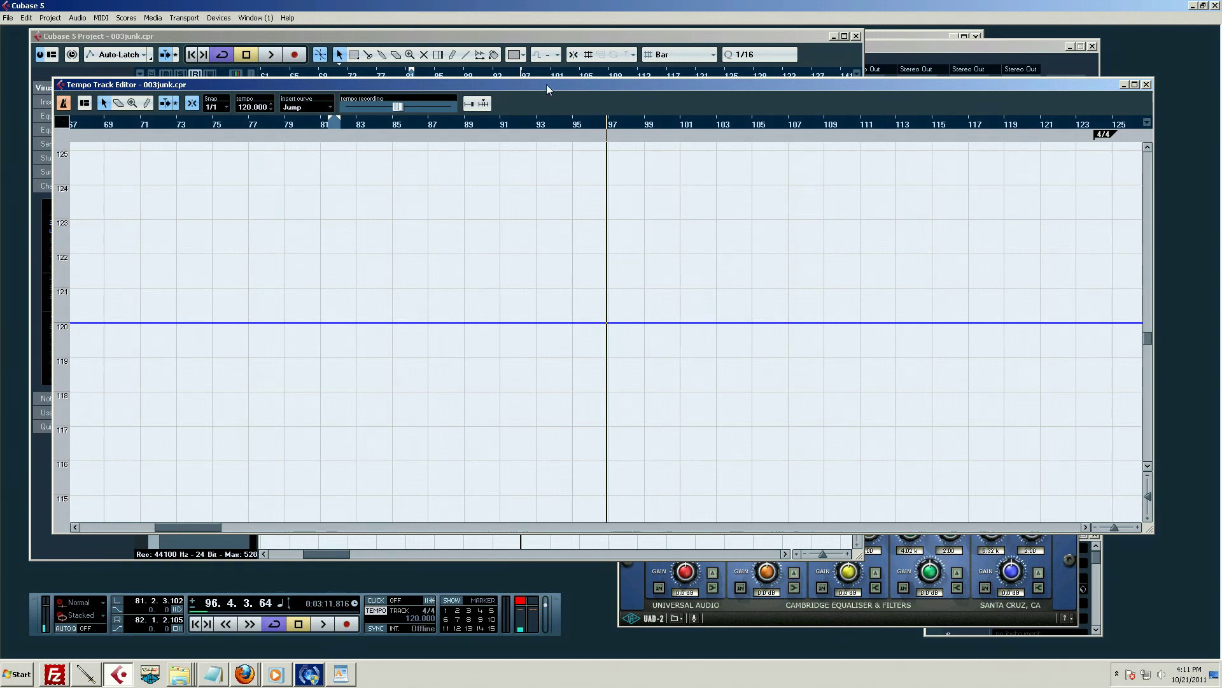
drag(547, 85, 557, 202)
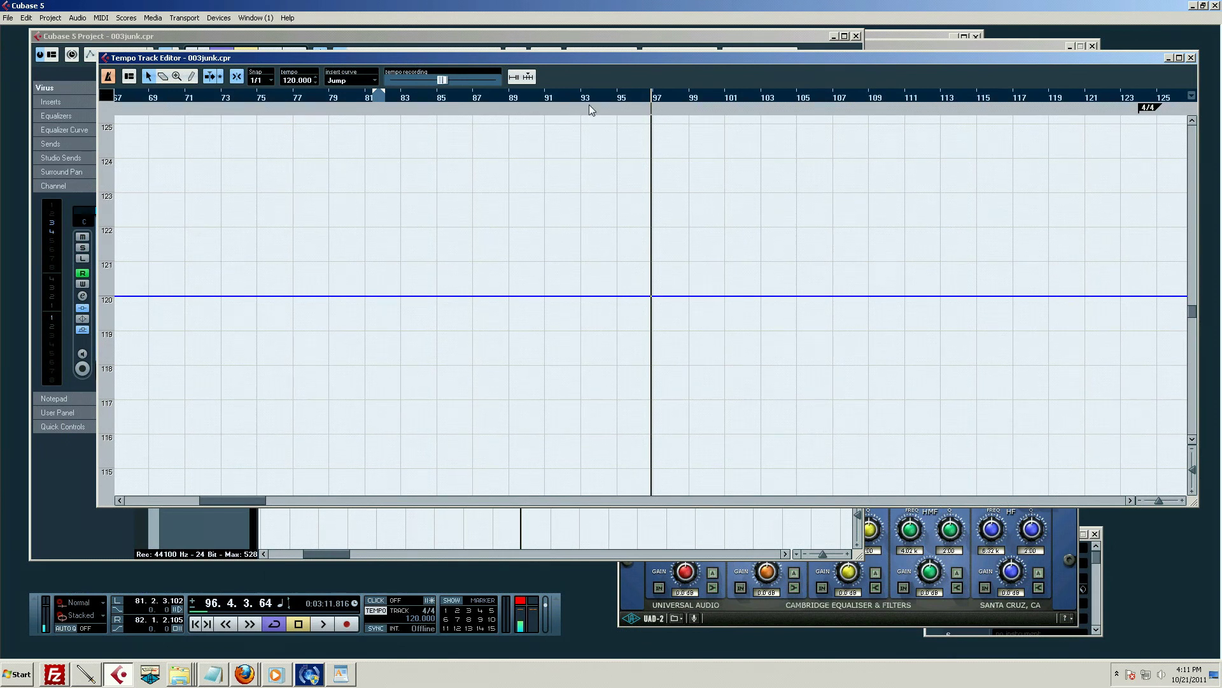
click(509, 98)
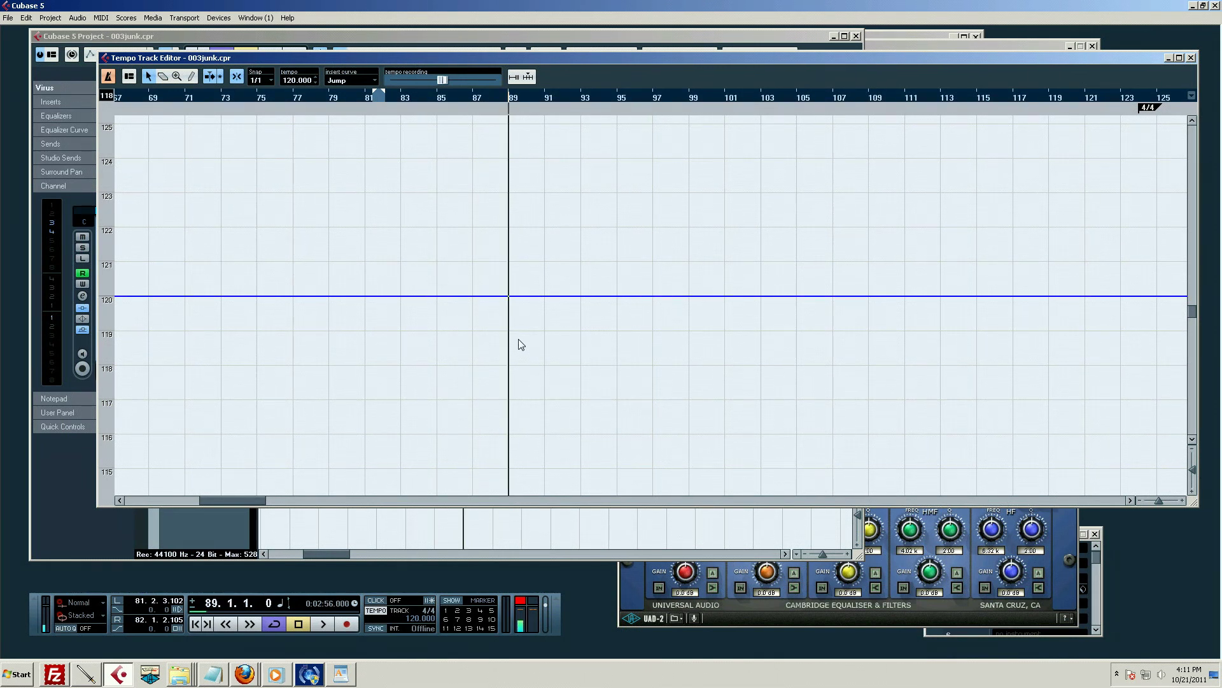
mouse_move(507, 297)
mouse_down()
mouse_move(517, 507)
mouse_move(510, 361)
mouse_up()
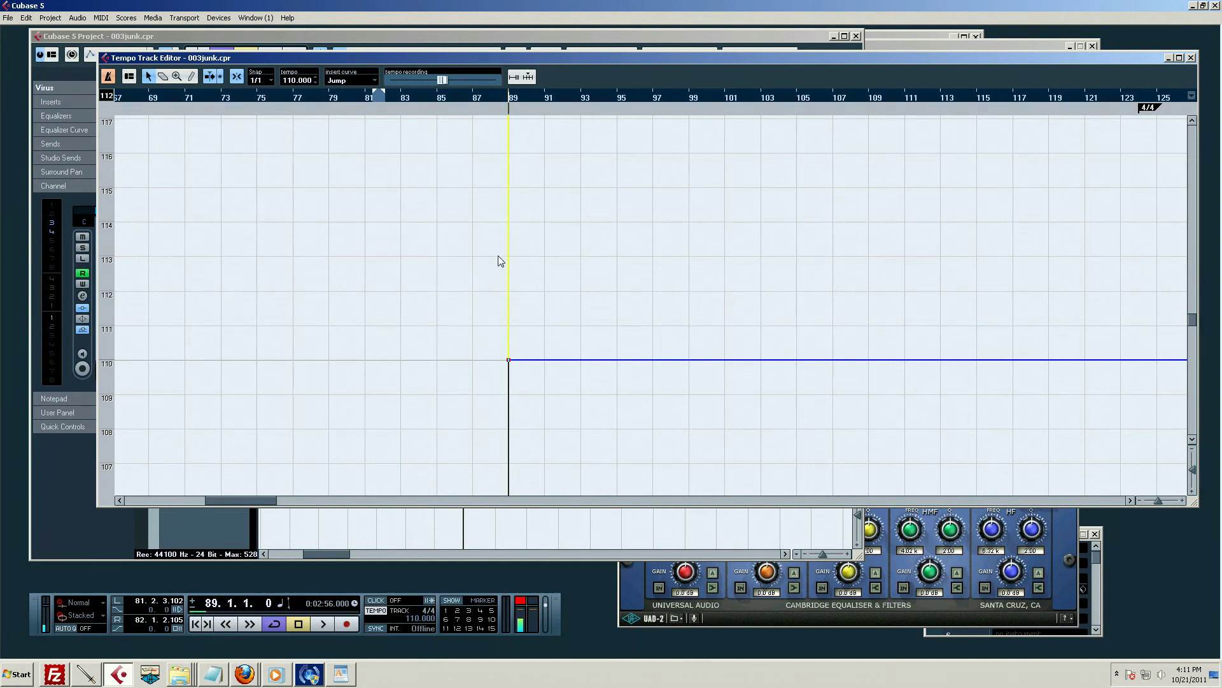
Step: Lower the bar-1 starting tempo to 110 BPM and move the position back toward bar 80
scroll(501, 256, up, 5)
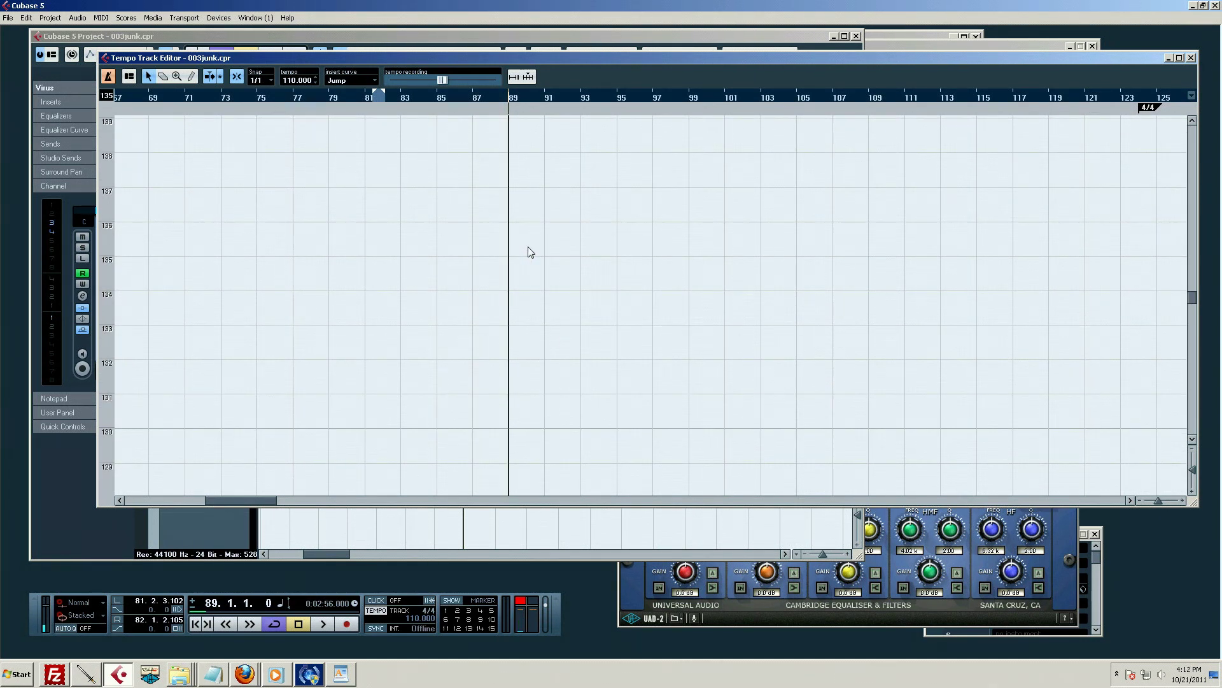
scroll(530, 253, down, 5)
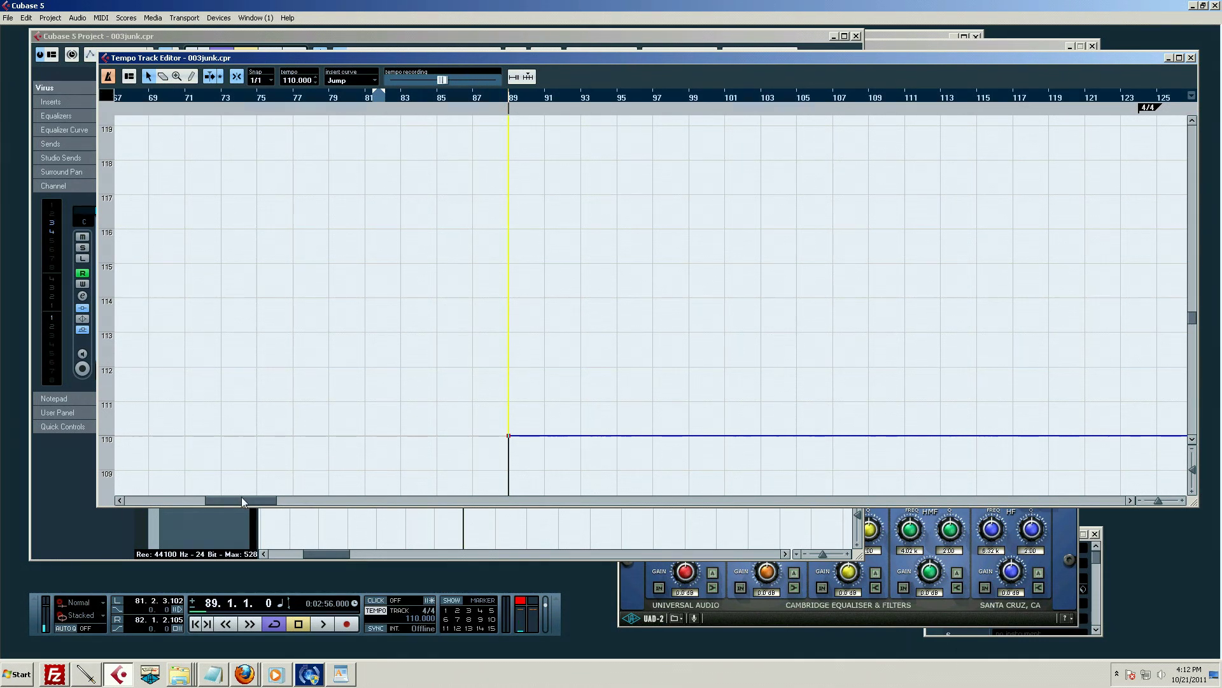
drag(242, 497, 94, 483)
scroll(151, 233, up, 5)
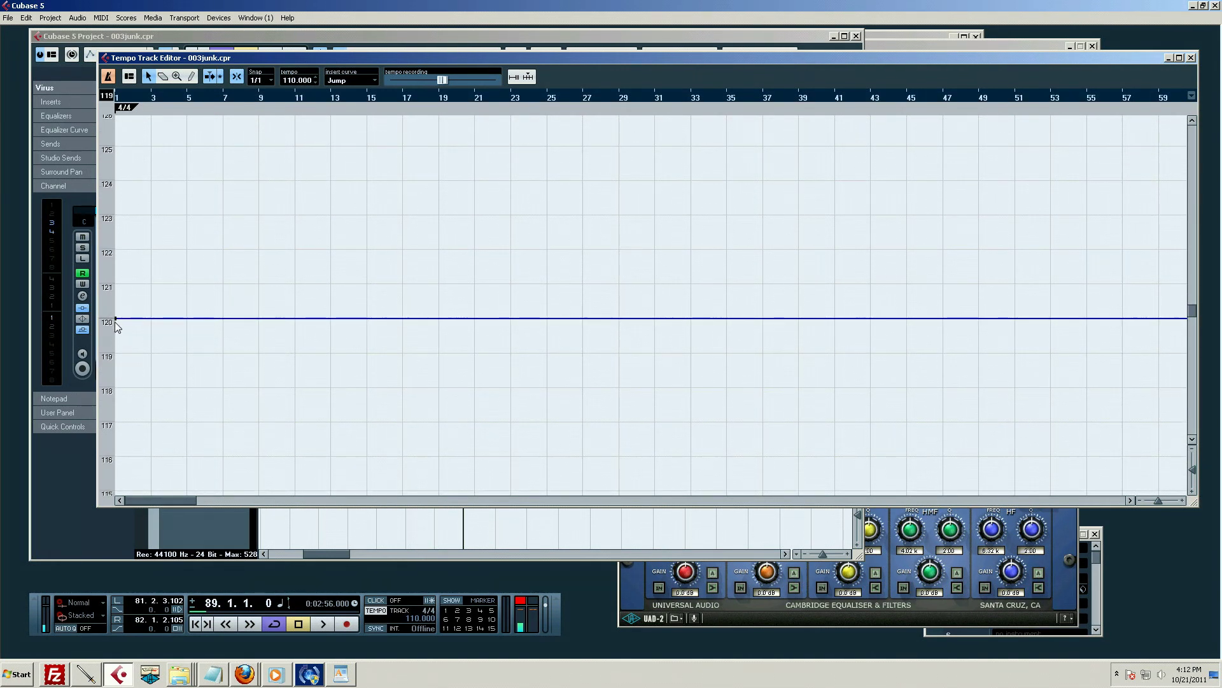
drag(115, 320, 94, 414)
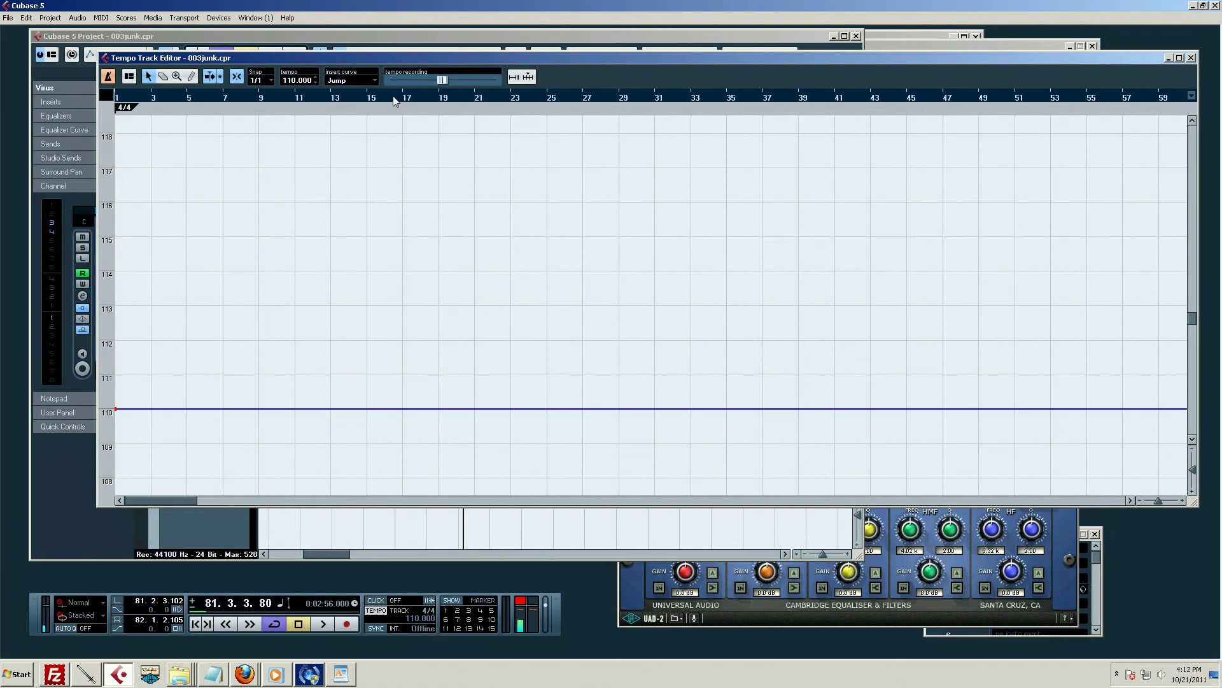
drag(394, 102, 211, 121)
key(space)
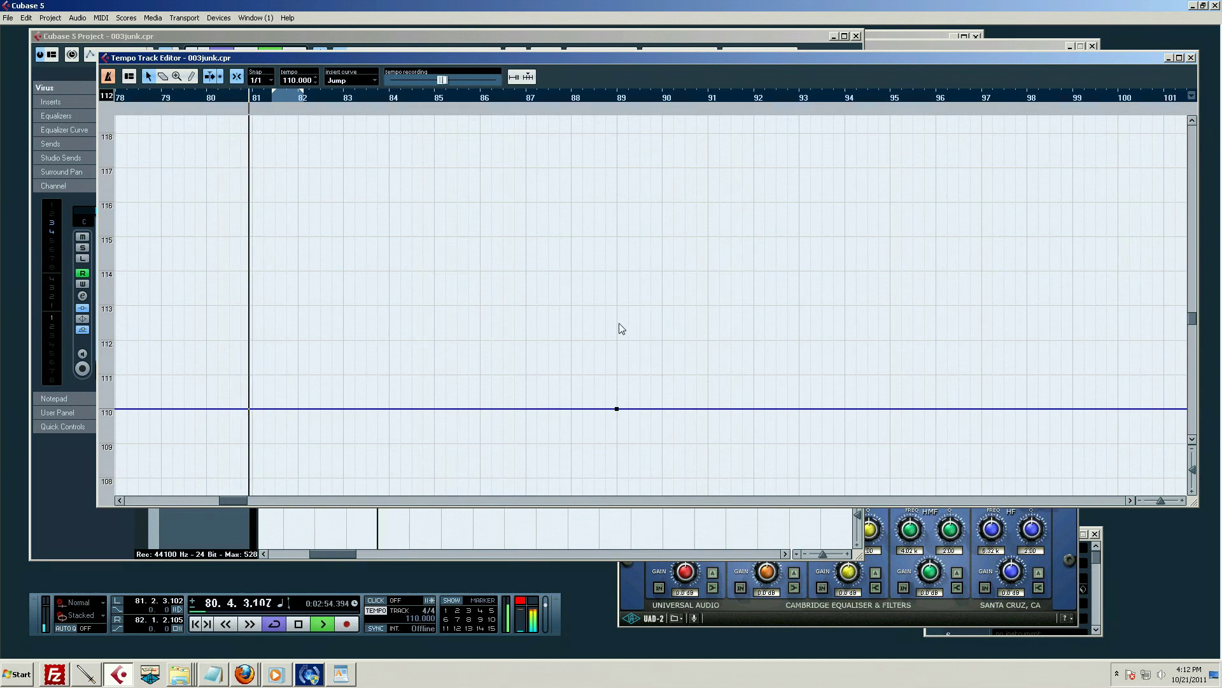
key(space)
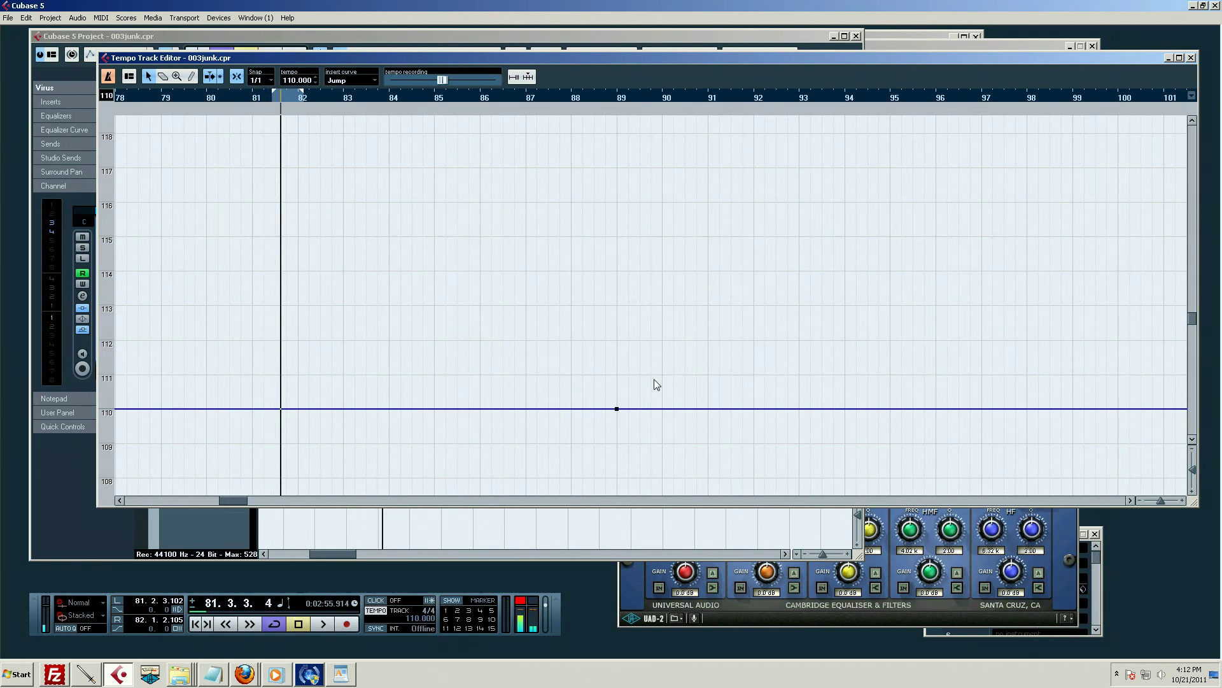
double_click(617, 96)
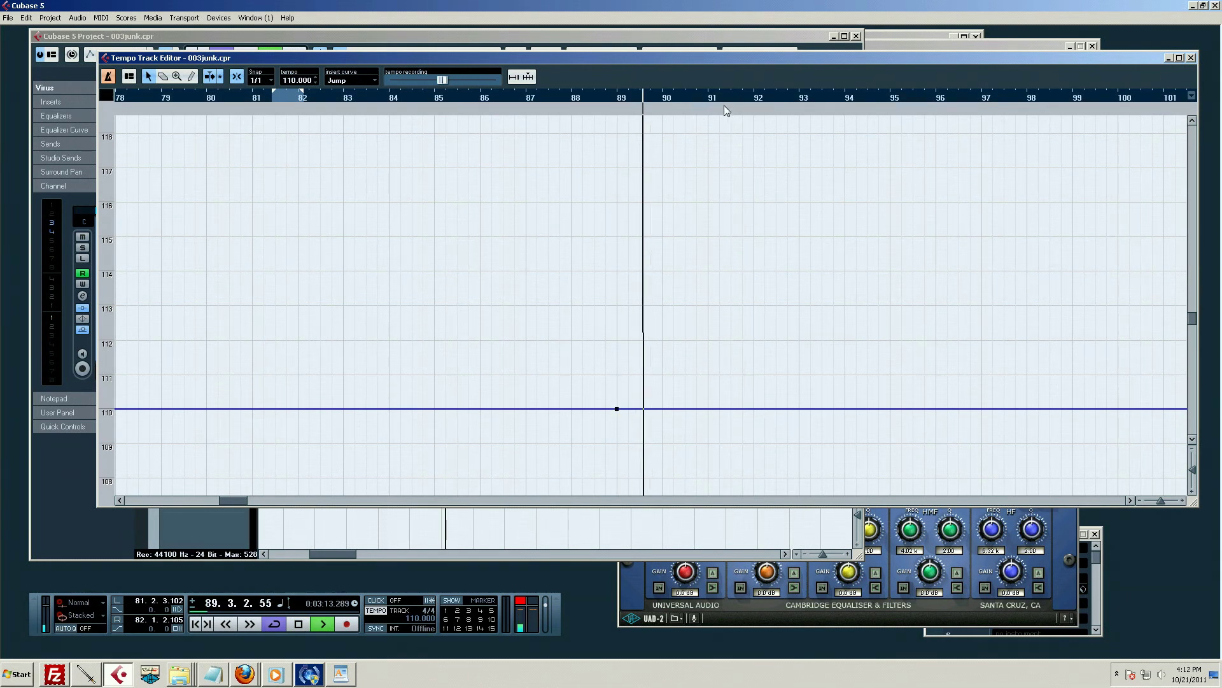
click(761, 95)
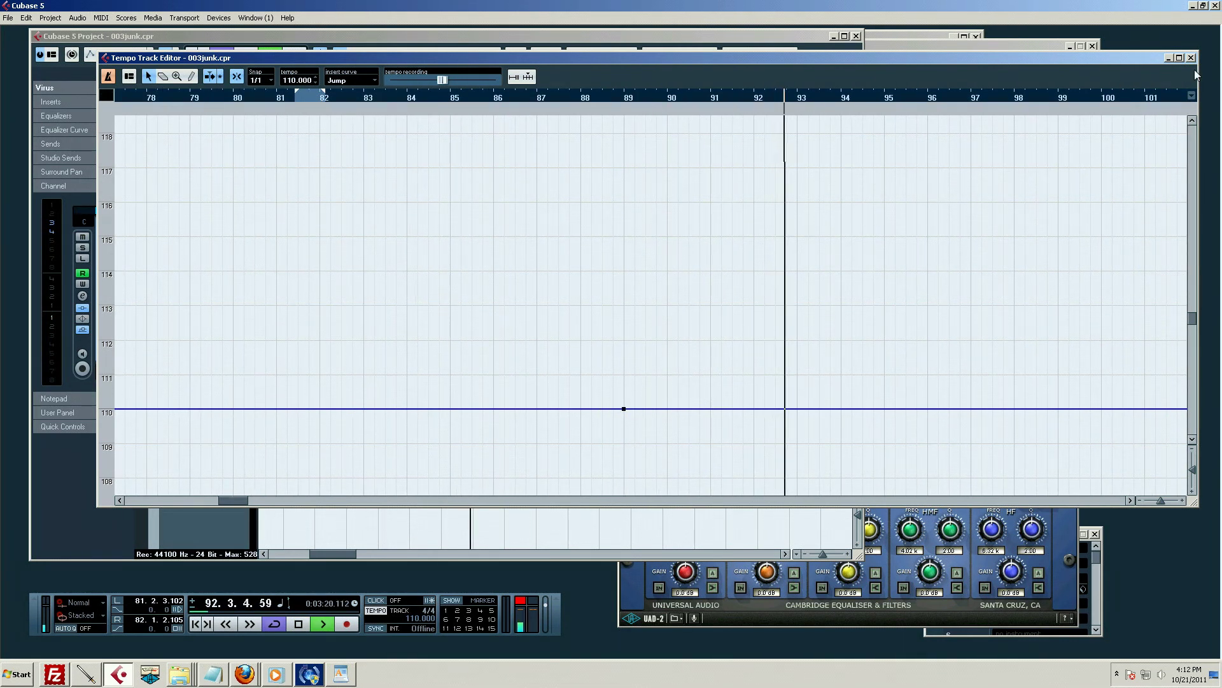
key(ctrl+t)
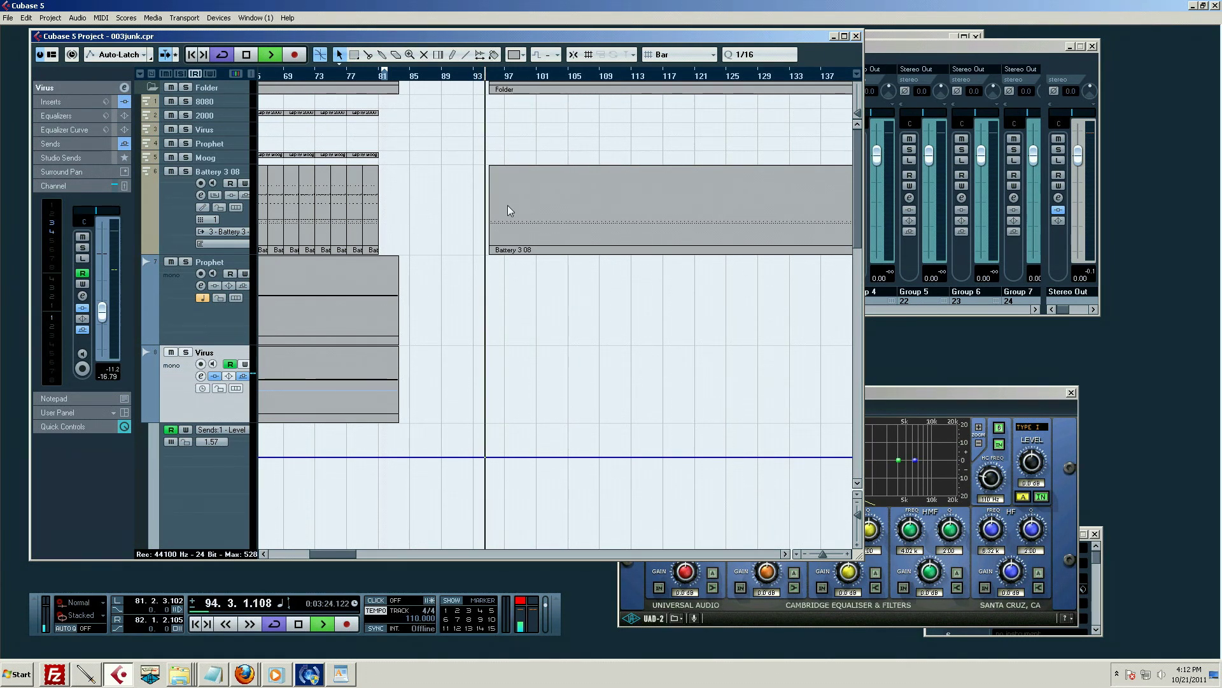
key(ctrl+t)
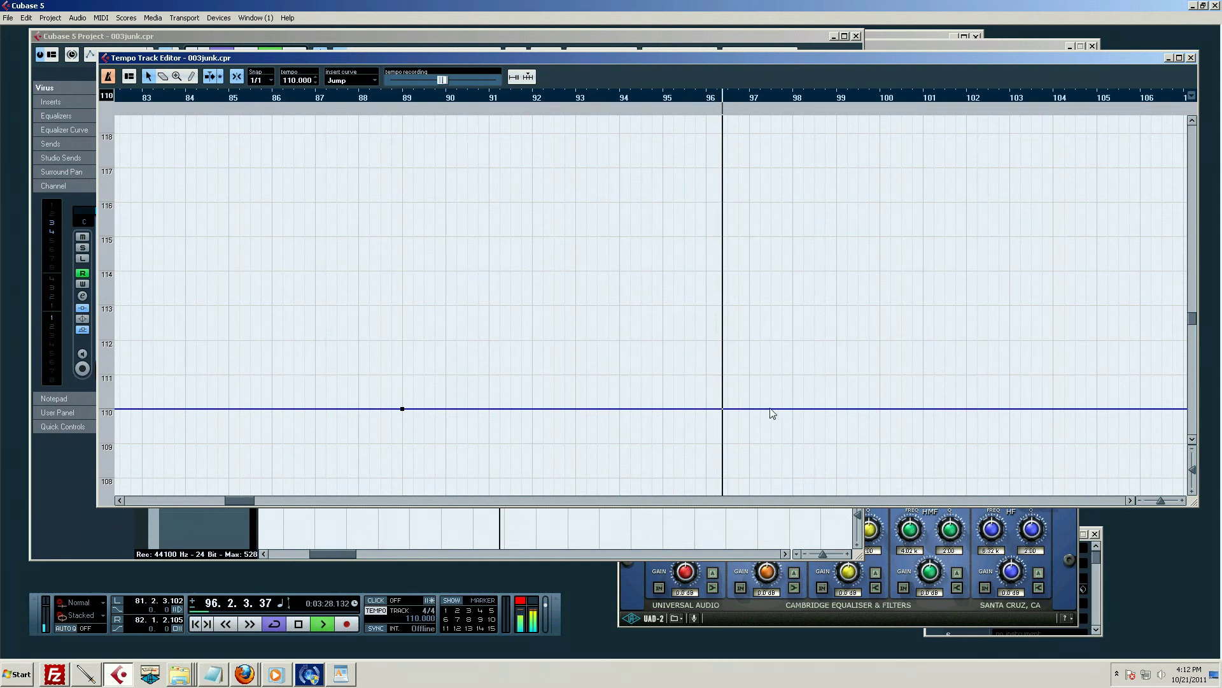
Step: Add a tempo point at bar 98 and raise it to 113.960 BPM, auditioning the change
key(space)
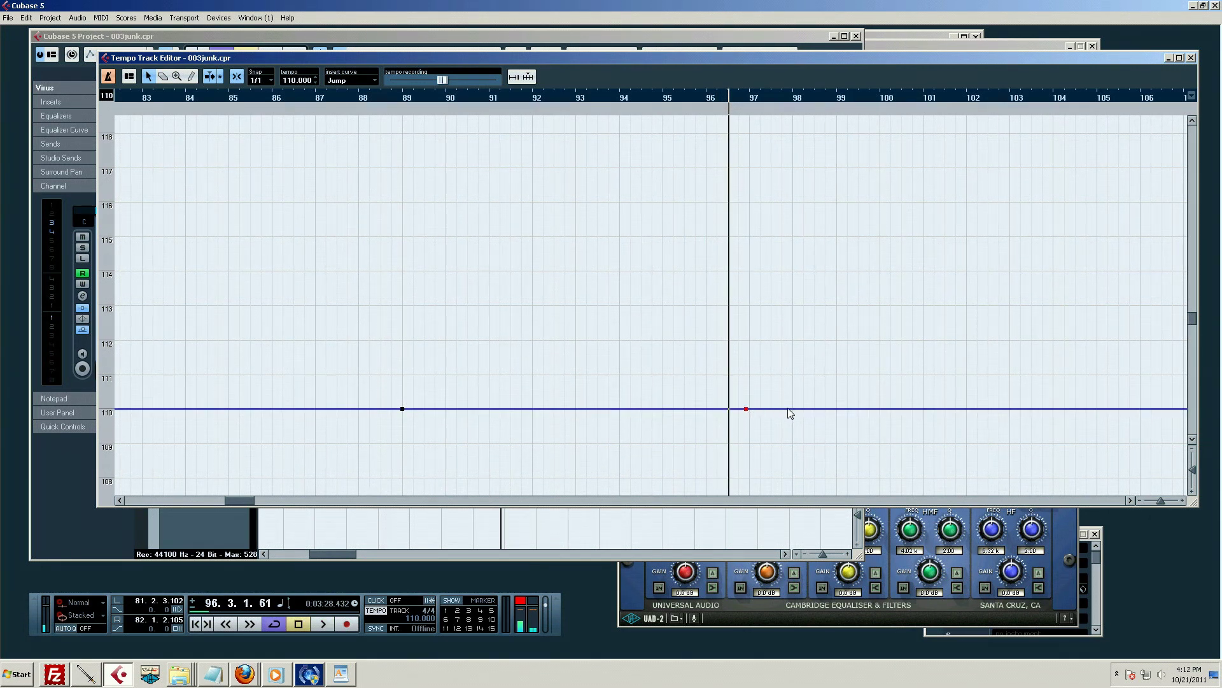
drag(790, 409, 793, 320)
key(space)
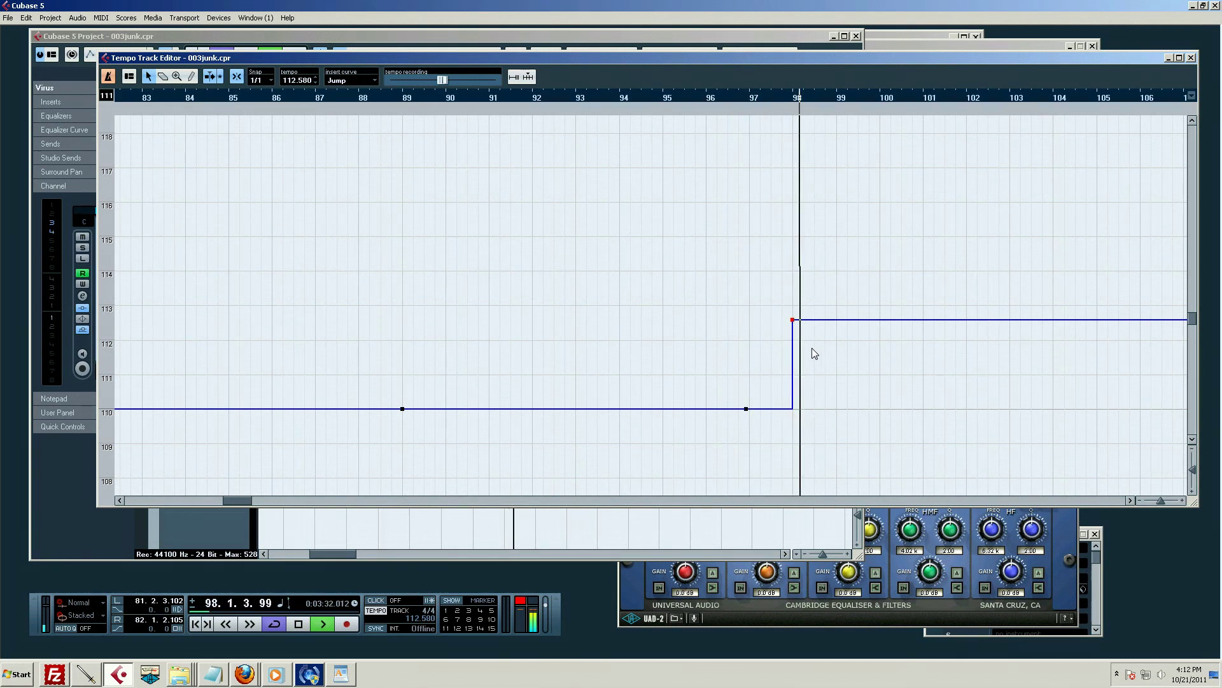
key(space)
drag(793, 320, 794, 148)
Step: Play from bar 97 and raise the bar-98 tempo point to 120.920 BPM
click(752, 102)
key(space)
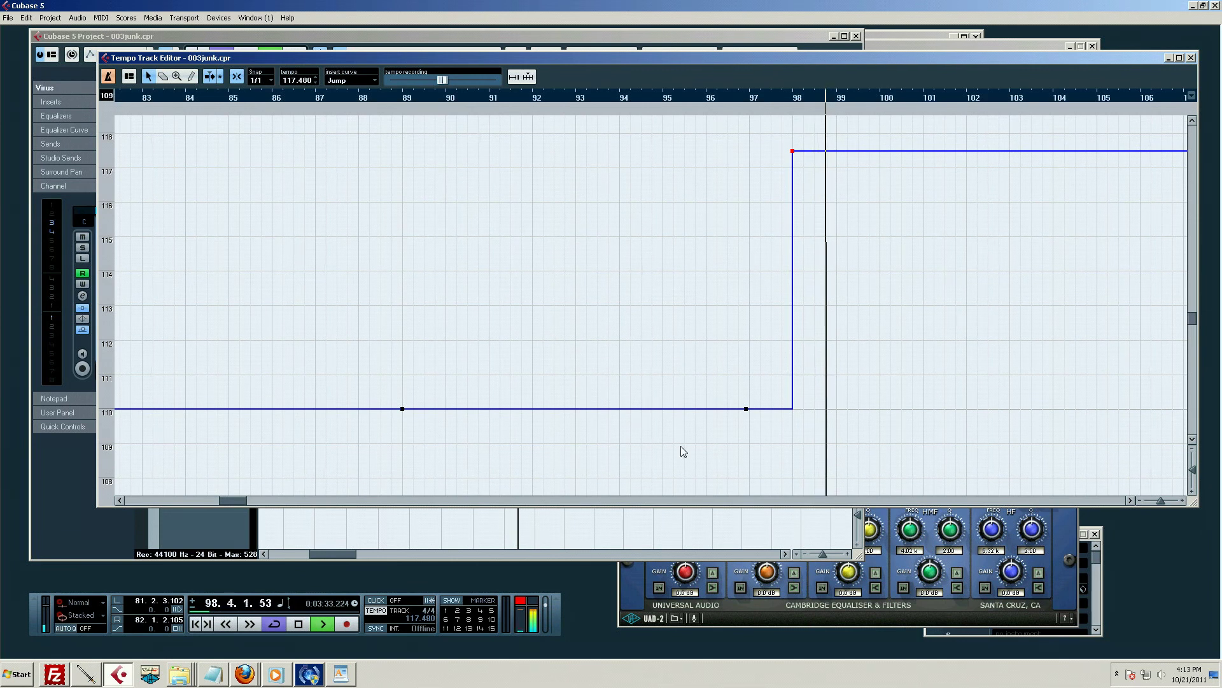
scroll(682, 451, up, 5)
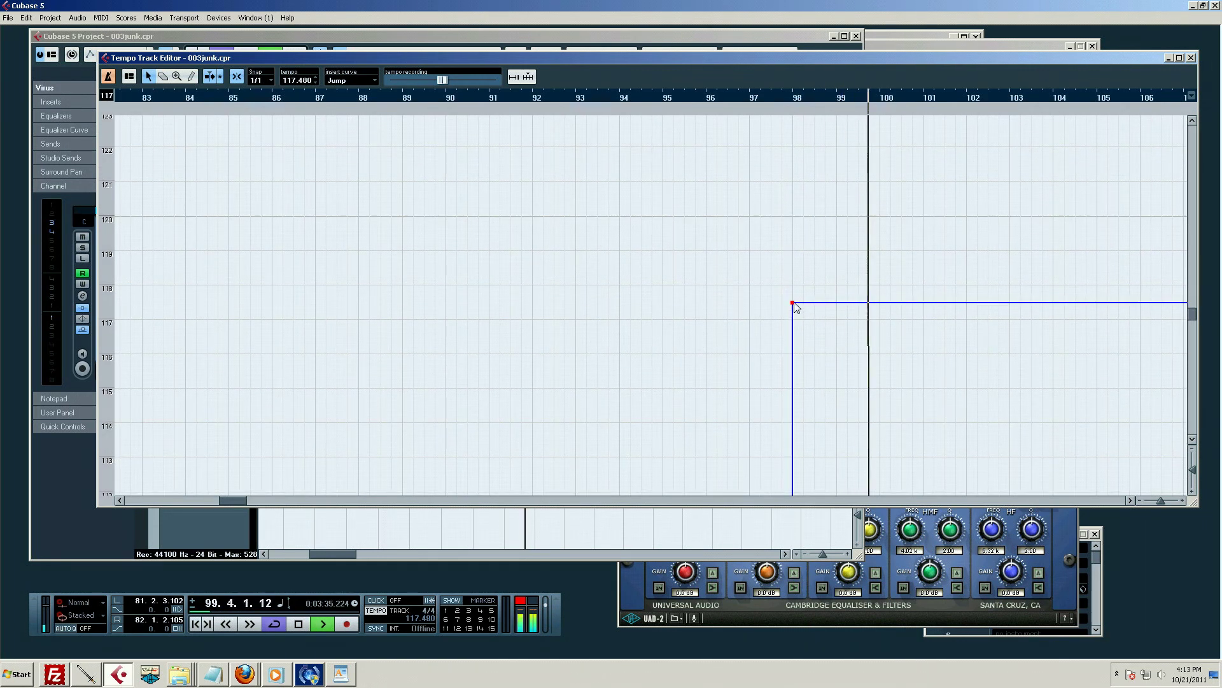
drag(796, 312, 794, 186)
scroll(776, 174, down, 7)
scroll(770, 172, up, 4)
scroll(731, 262, down, 2)
scroll(753, 254, up, 6)
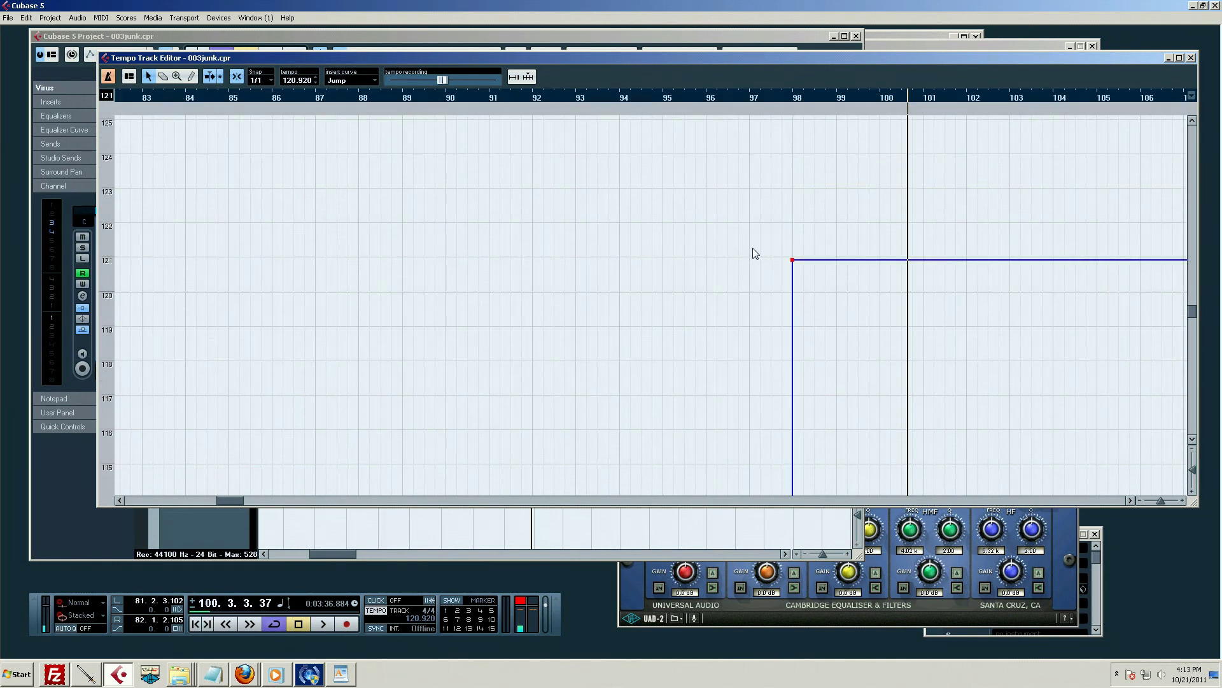
scroll(758, 261, down, 7)
scroll(766, 293, down, 4)
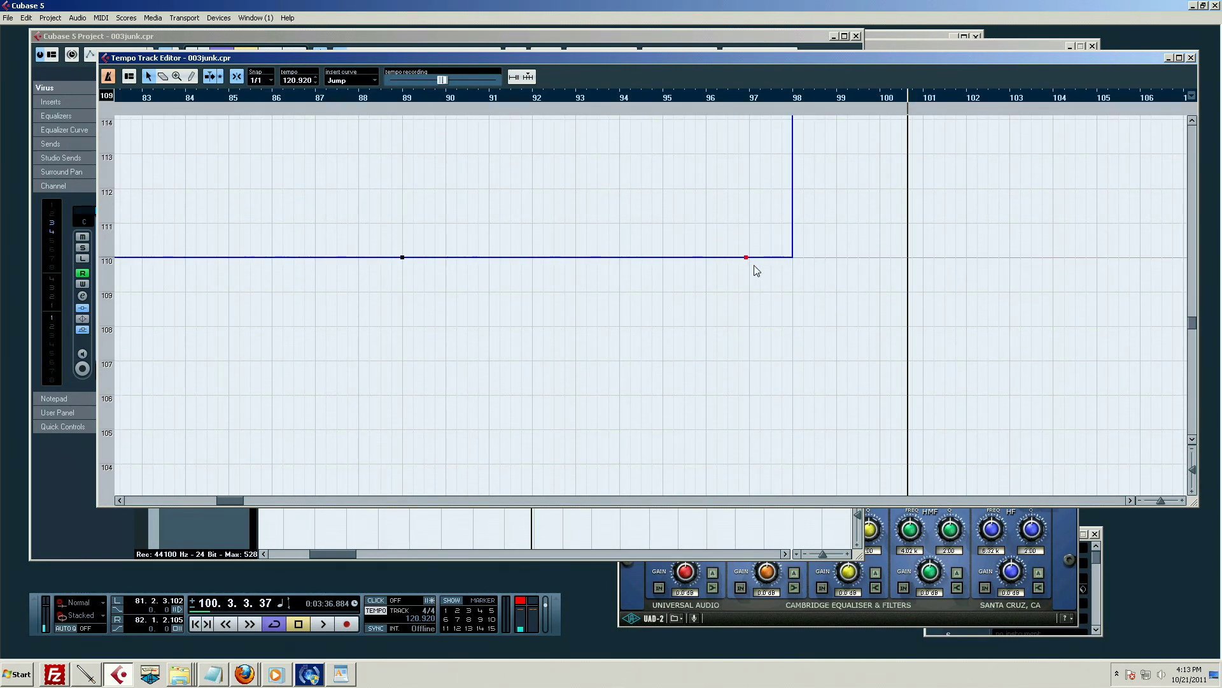
scroll(767, 280, up, 2)
scroll(803, 285, up, 11)
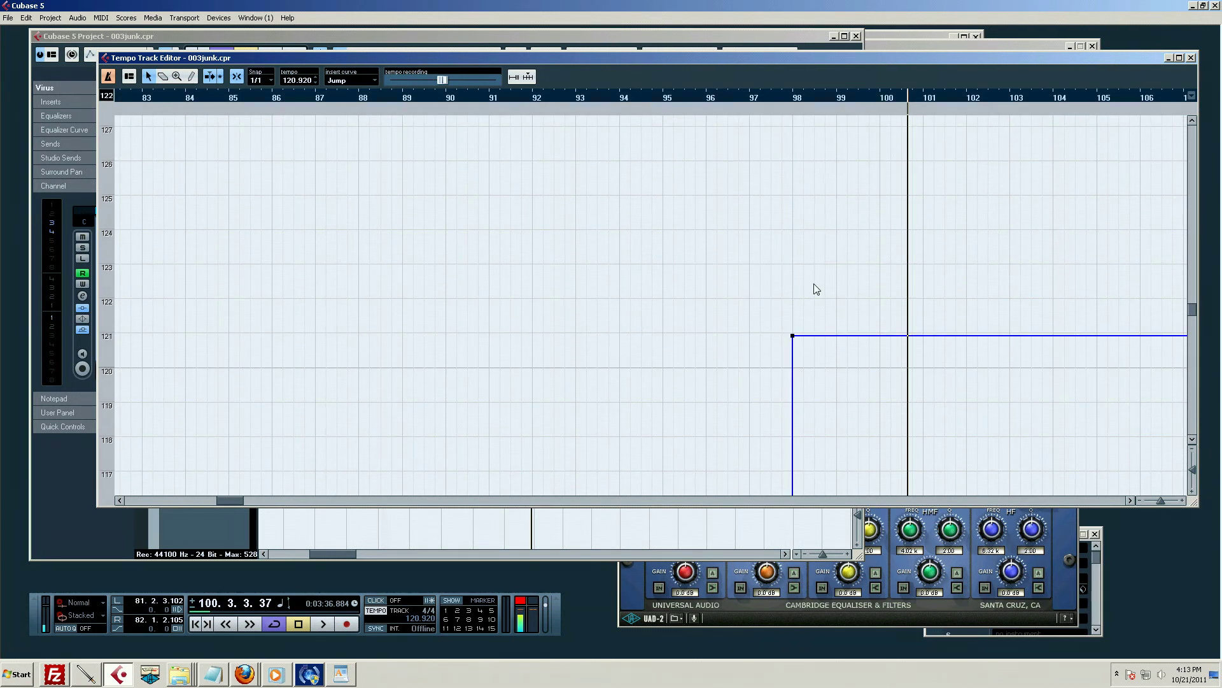
scroll(865, 327, down, 7)
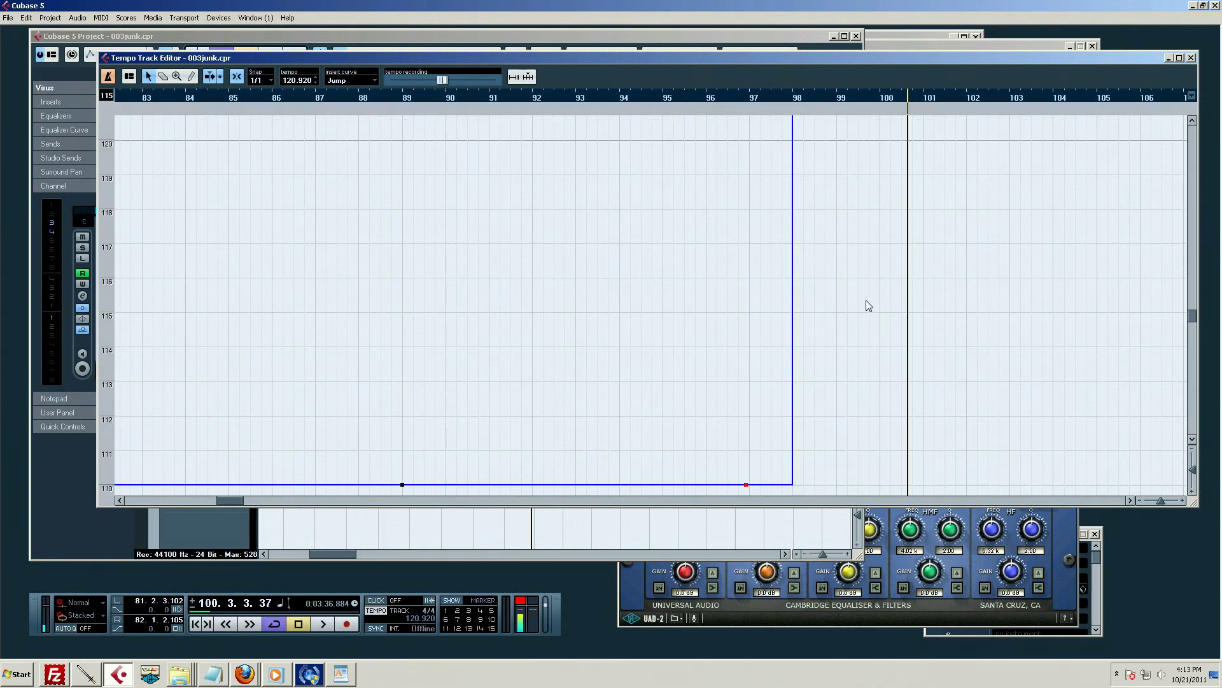
Step: Set Insert Curve to Ramp and add a point near bar 100 at 116.540 BPM
click(352, 80)
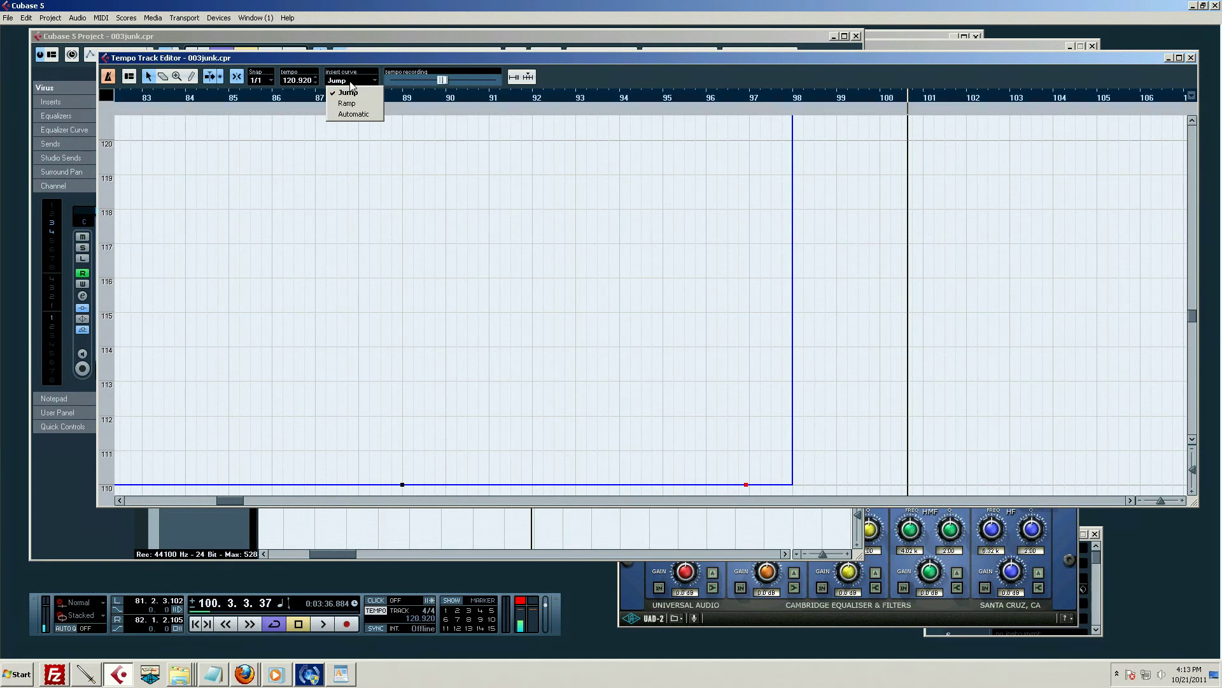
click(352, 103)
scroll(903, 150, up, 2)
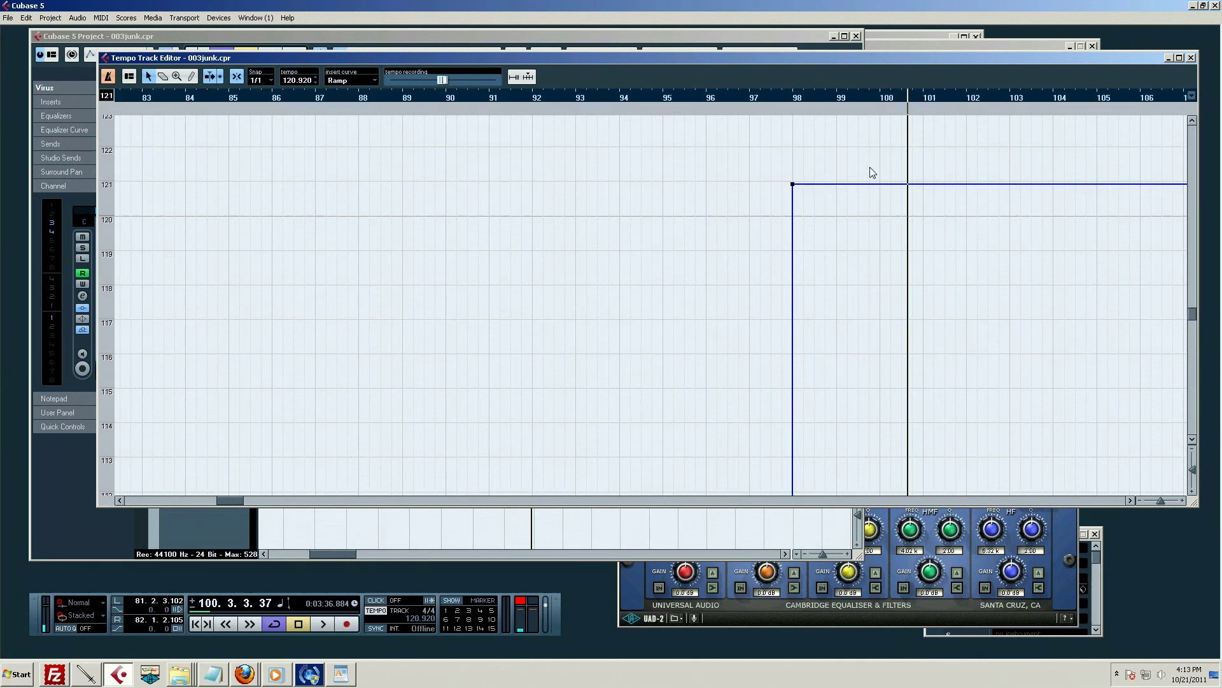
drag(870, 186, 880, 335)
Step: Play the tempo ramp back from bar 97, then stop
click(769, 97)
scroll(858, 215, down, 2)
scroll(859, 217, up, 2)
key(space)
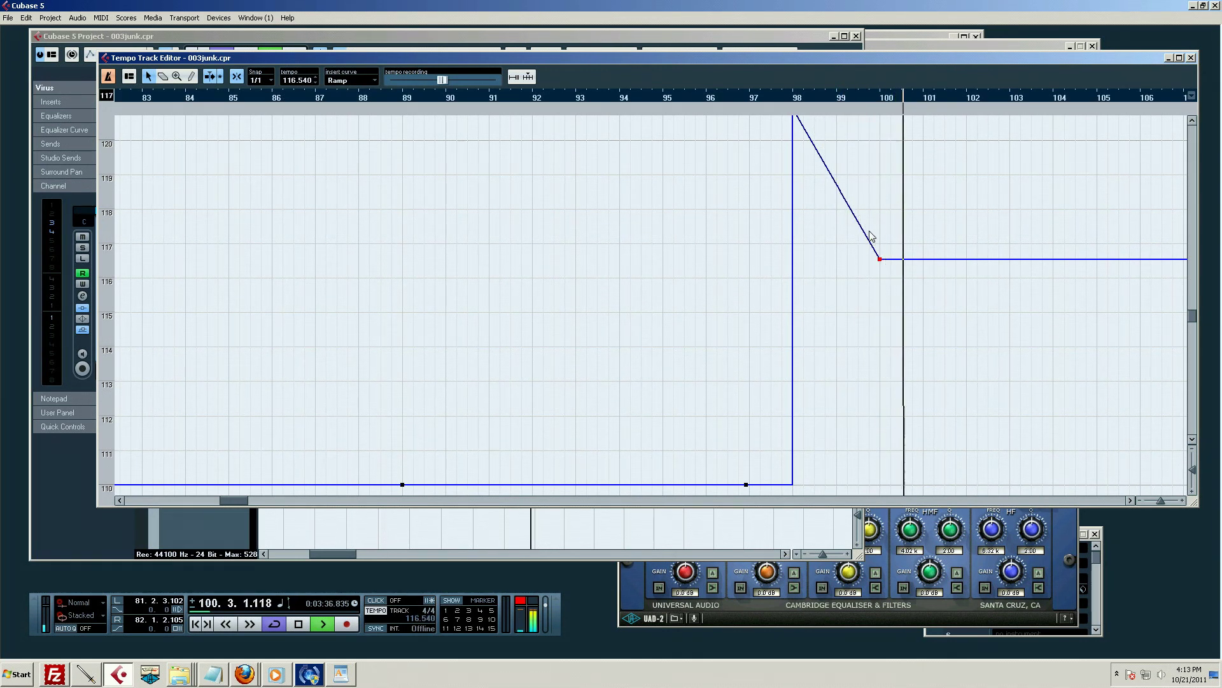
key(space)
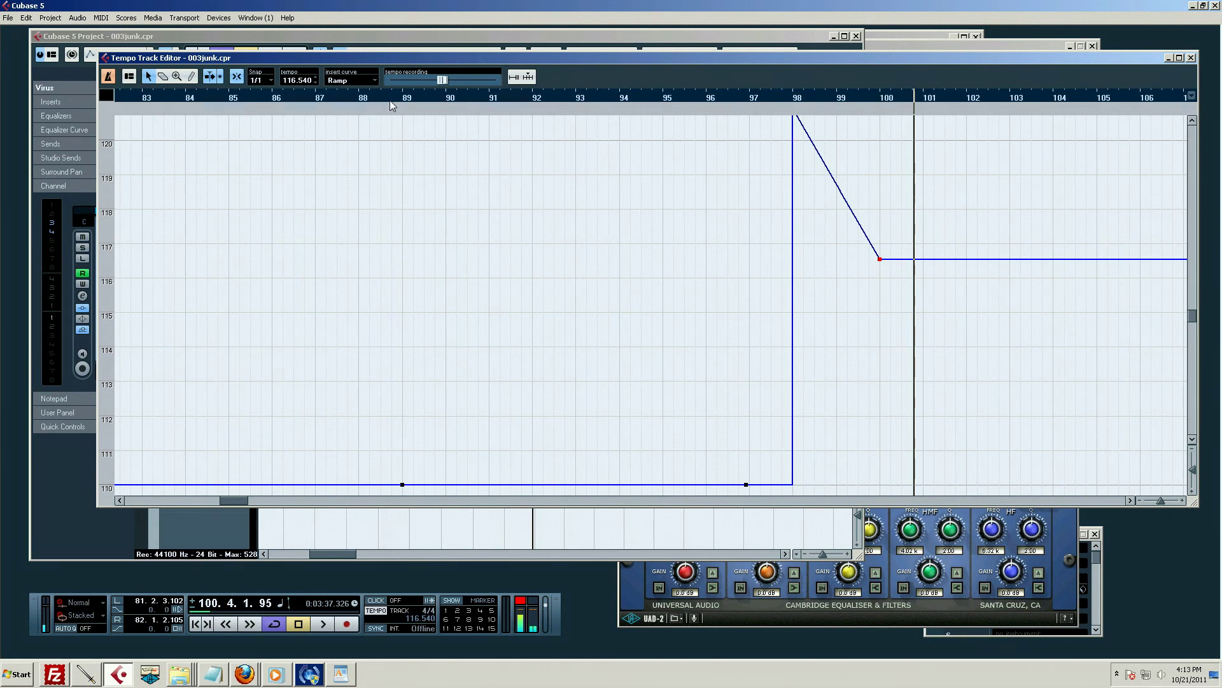
Step: Turn the metronome click back on
scroll(823, 276, down, 2)
scroll(824, 277, up, 2)
scroll(823, 269, down, 2)
scroll(823, 264, up, 3)
key(c)
Step: Zoom out to bars 57–161, close the tempo editor and mute the folder's tracks
drag(571, 104, 575, 239)
scroll(575, 239, down, 3)
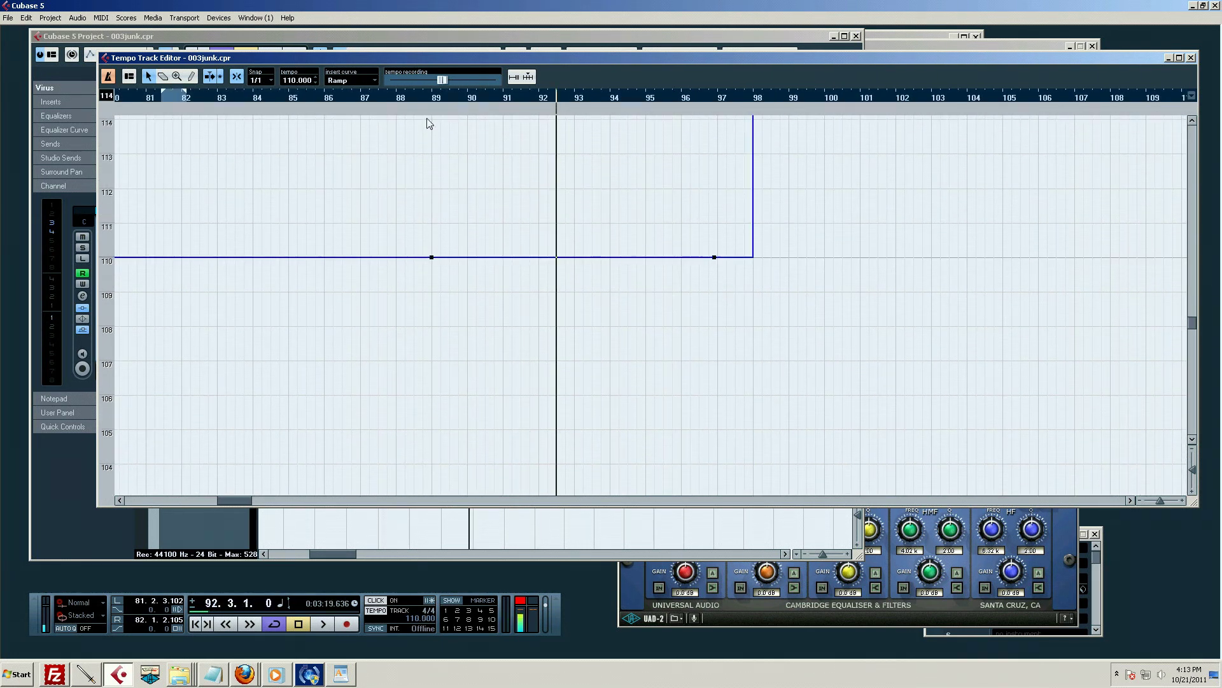
drag(438, 97, 448, 74)
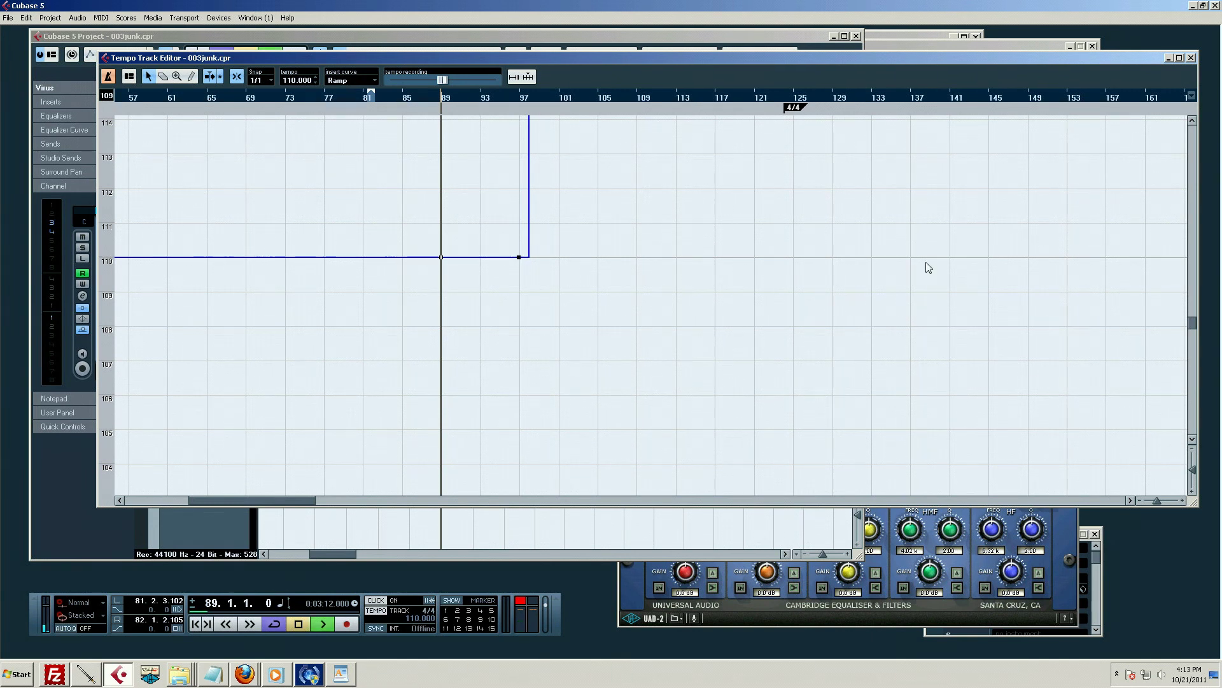
click(1191, 58)
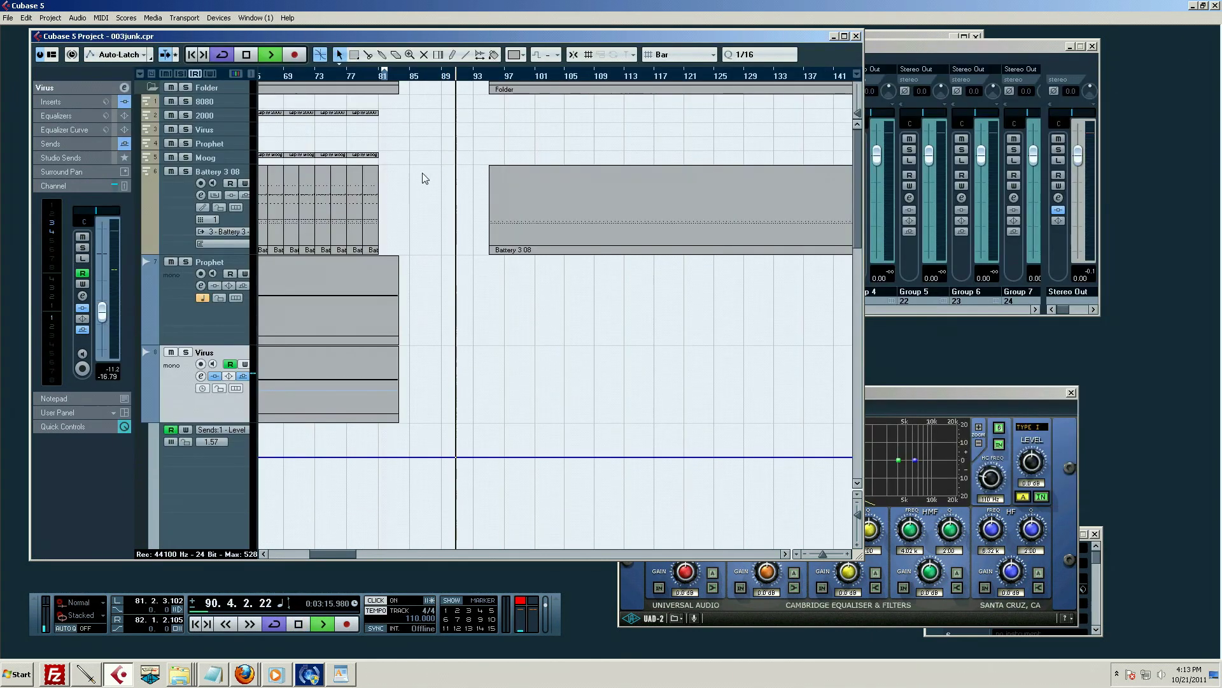
click(170, 87)
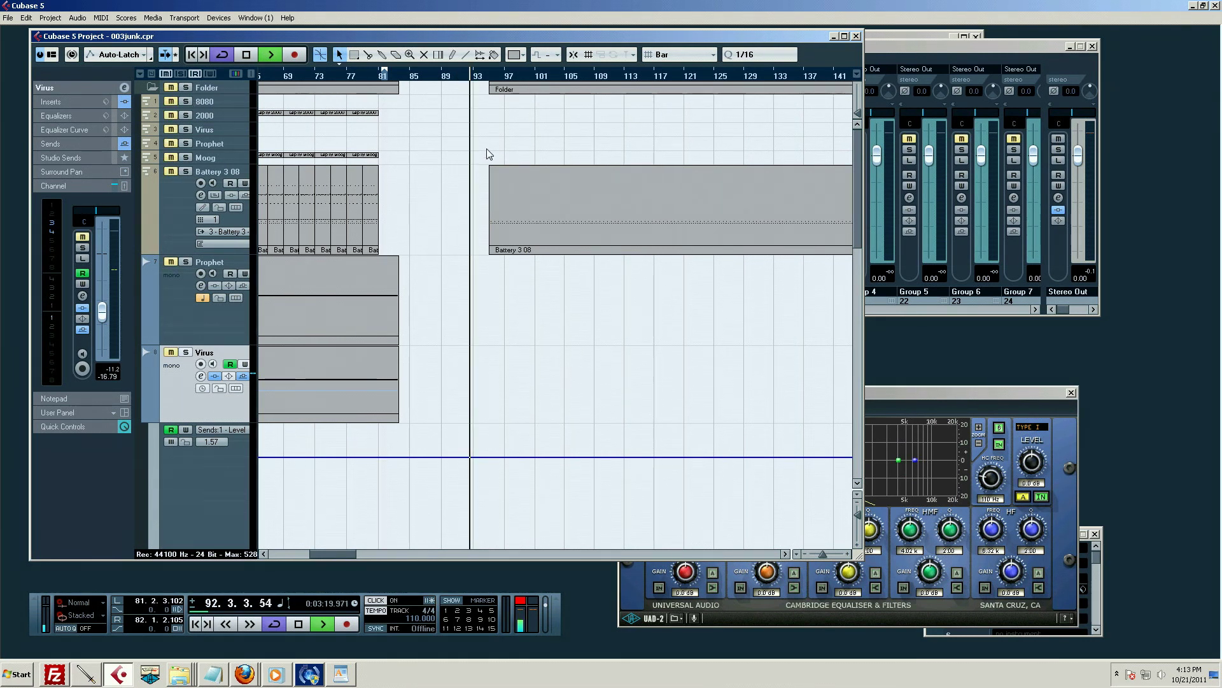
Step: Reopen the Tempo Track Editor via Project > Tempo Track and zoom out to the whole tempo curve
click(51, 18)
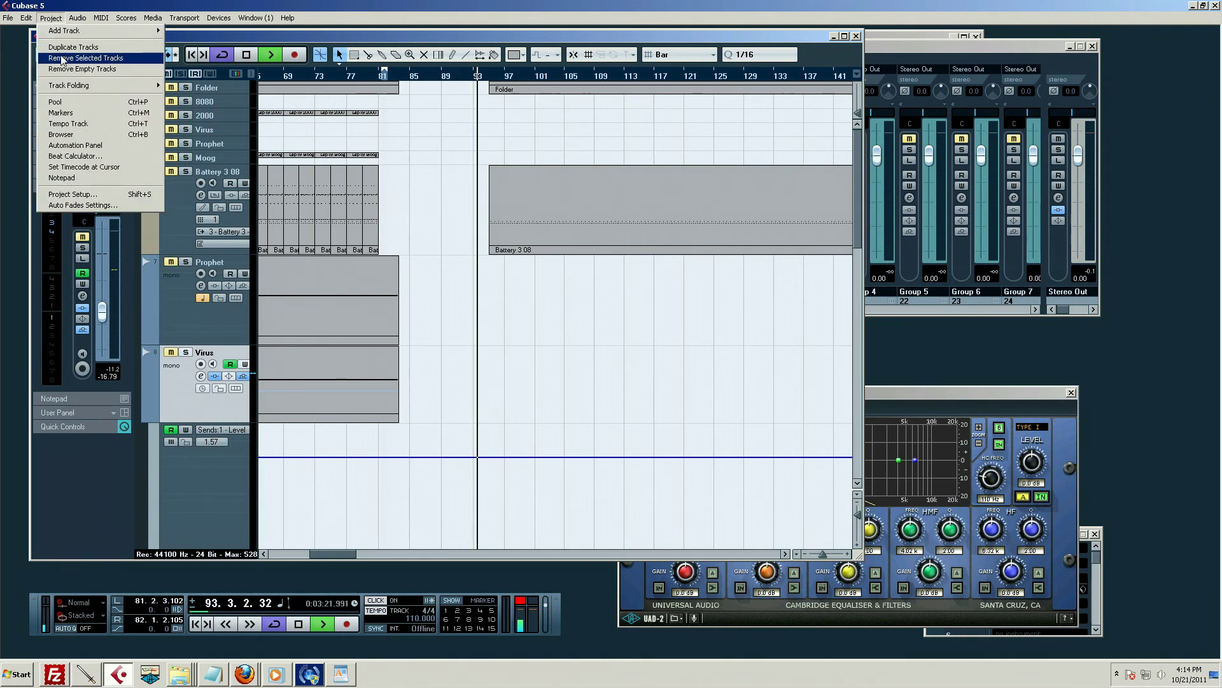
click(67, 123)
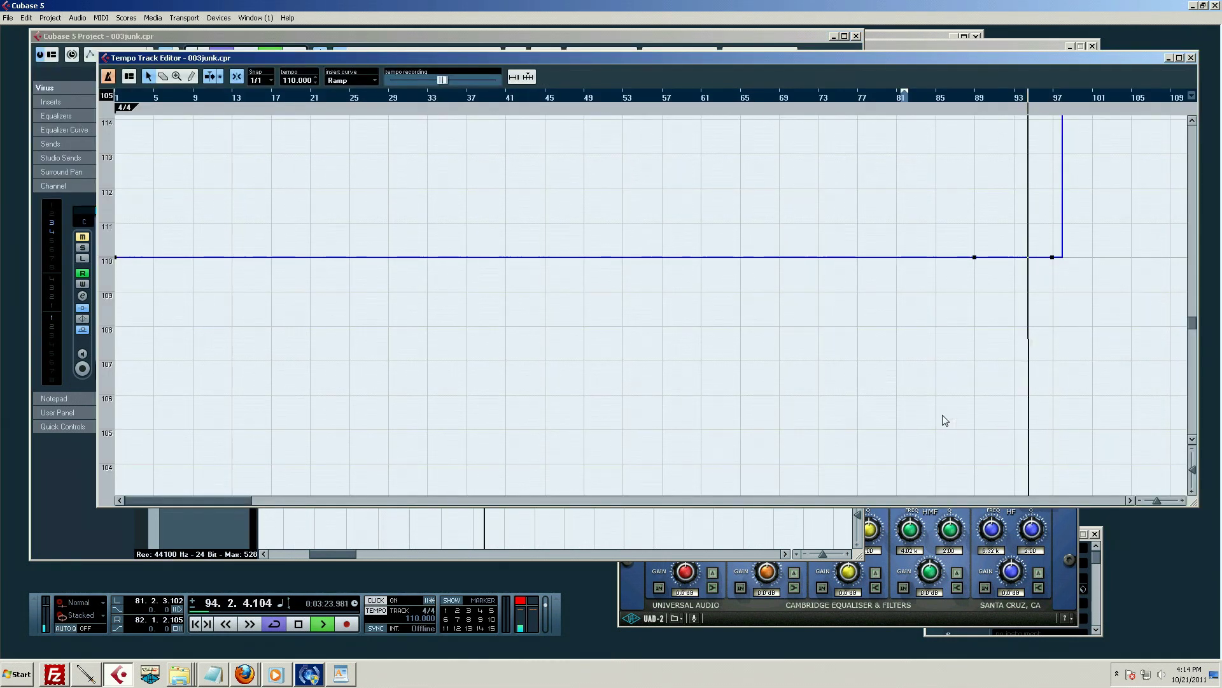
drag(1159, 501, 1157, 501)
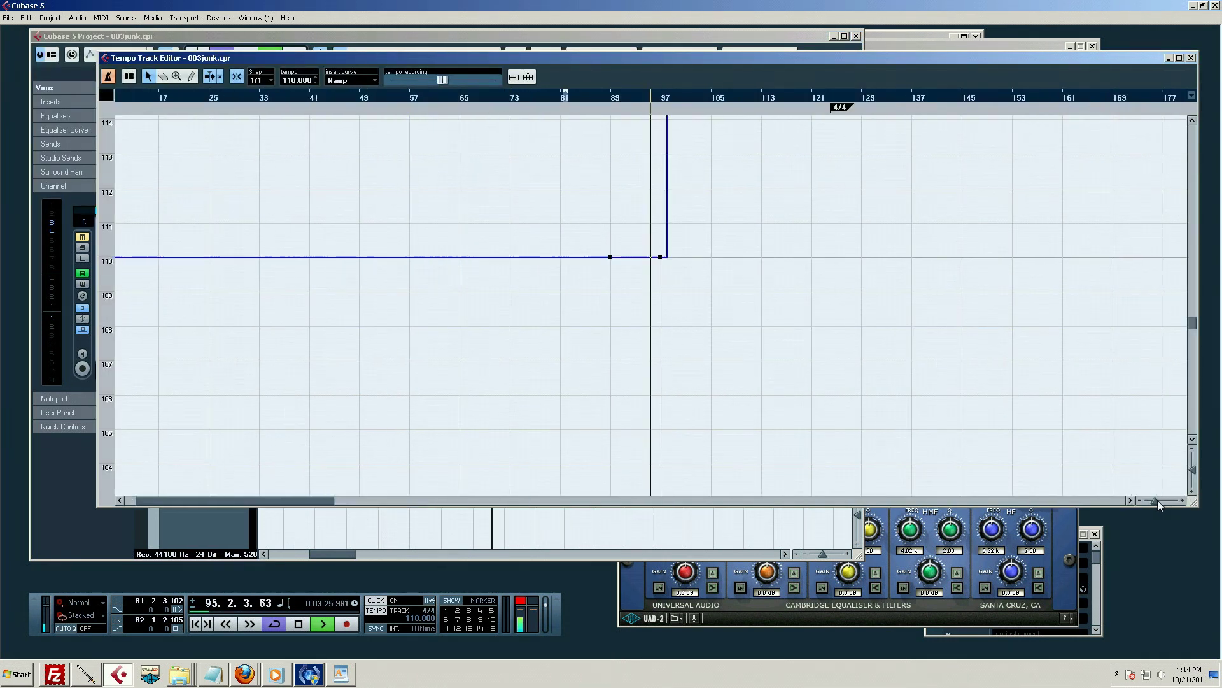
scroll(1044, 400, up, 5)
scroll(1005, 390, down, 2)
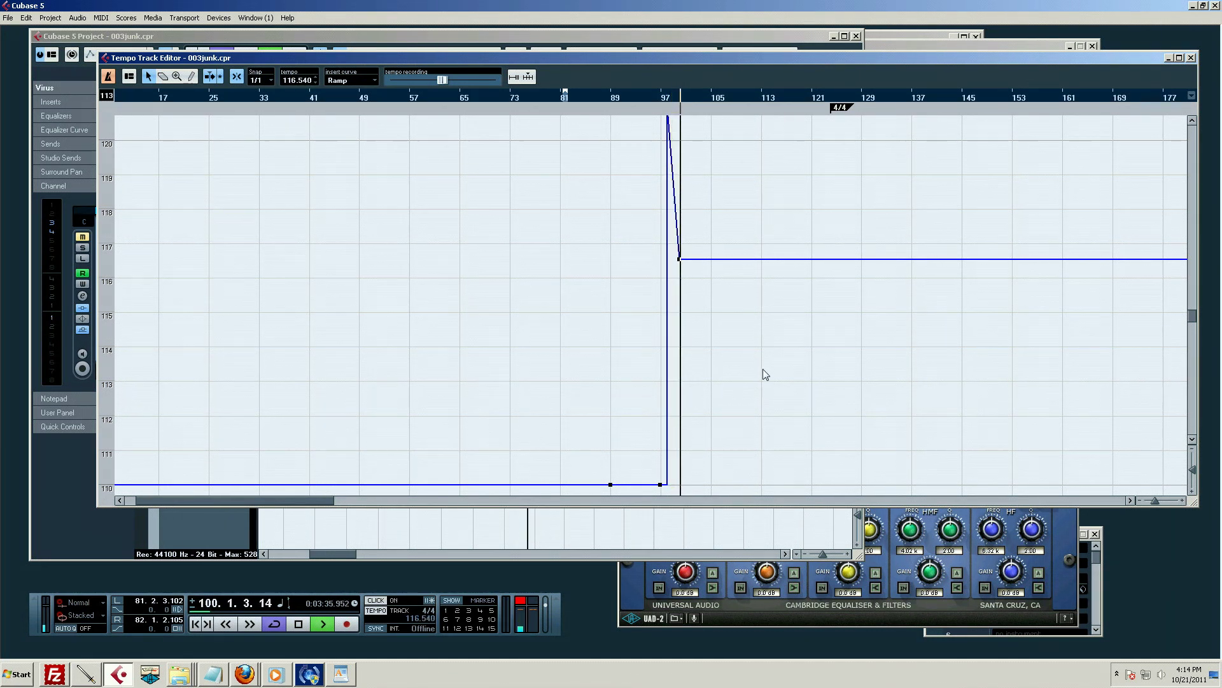
scroll(739, 334, down, 4)
scroll(725, 282, up, 4)
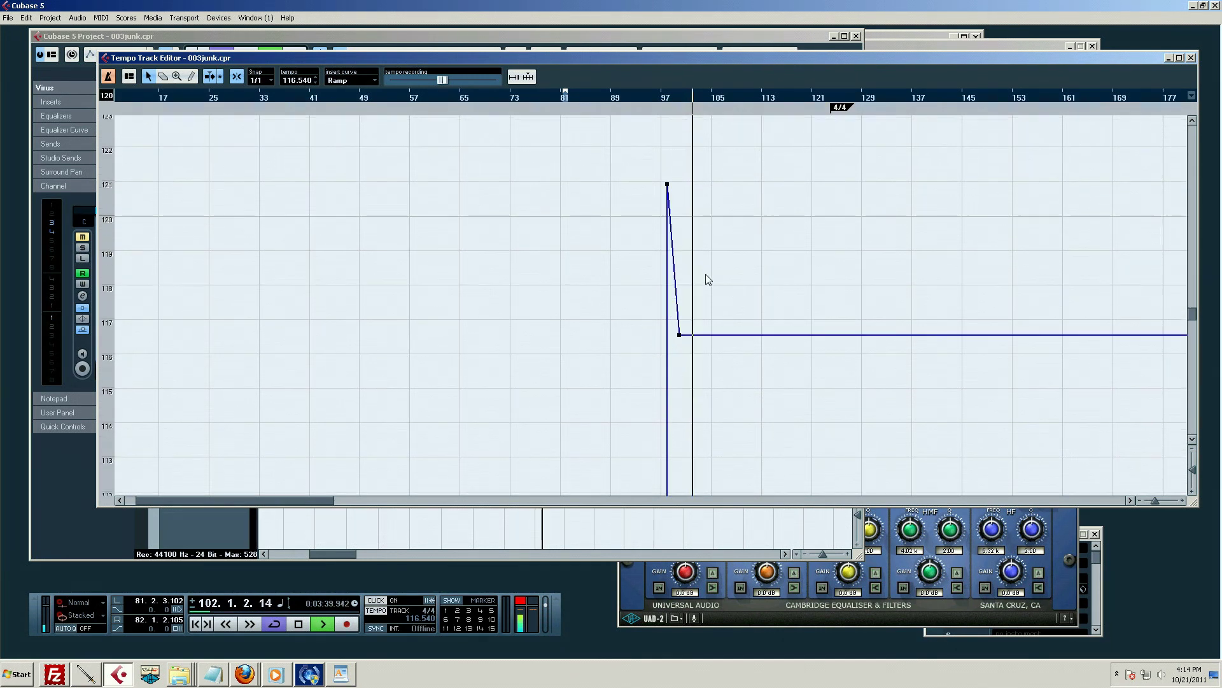
scroll(703, 278, up, 2)
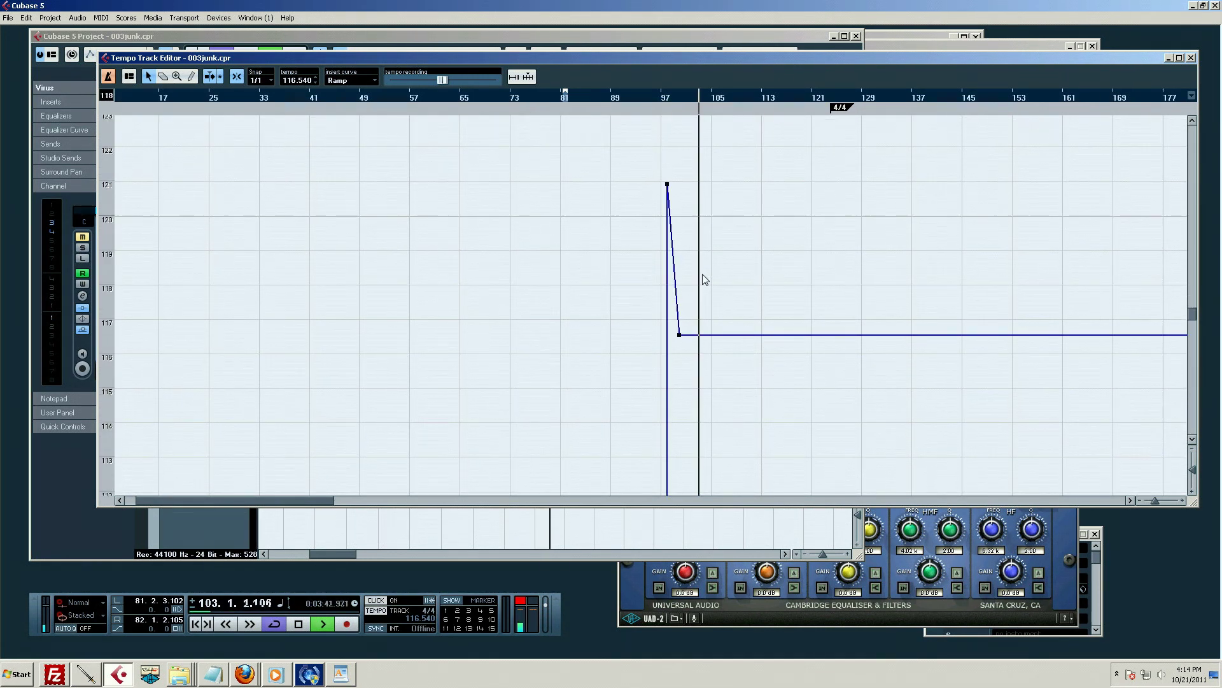
scroll(703, 279, down, 2)
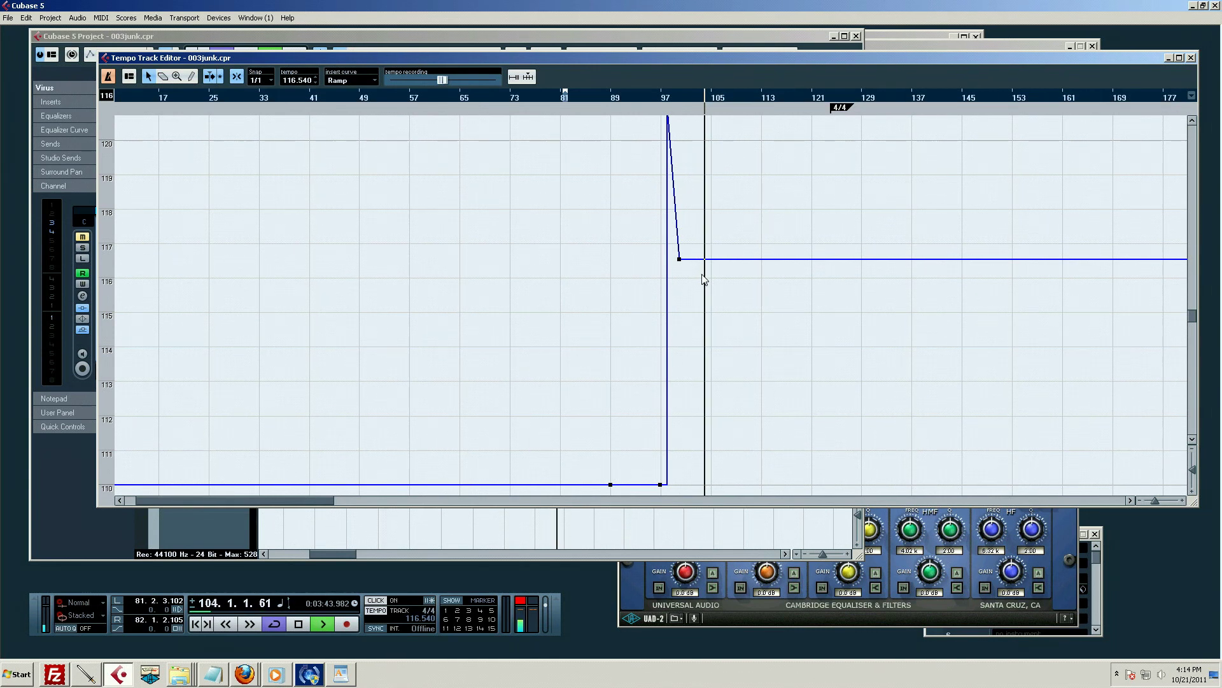